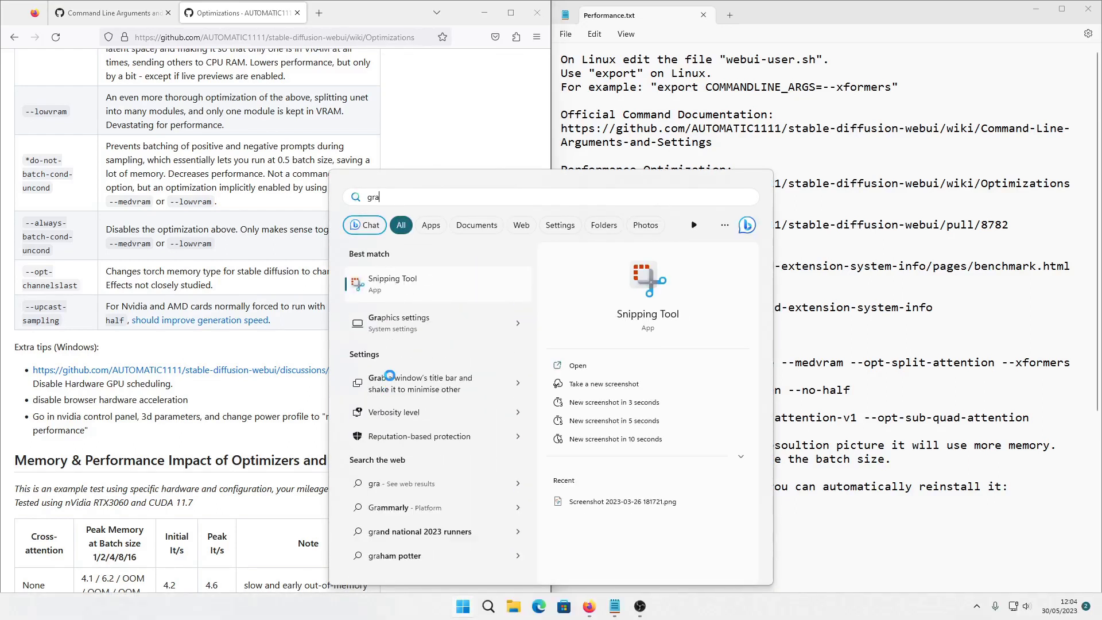
Step: Switch Hardware-accelerated GPU scheduling to Off under Windows' default graphics settings
key("Escape")
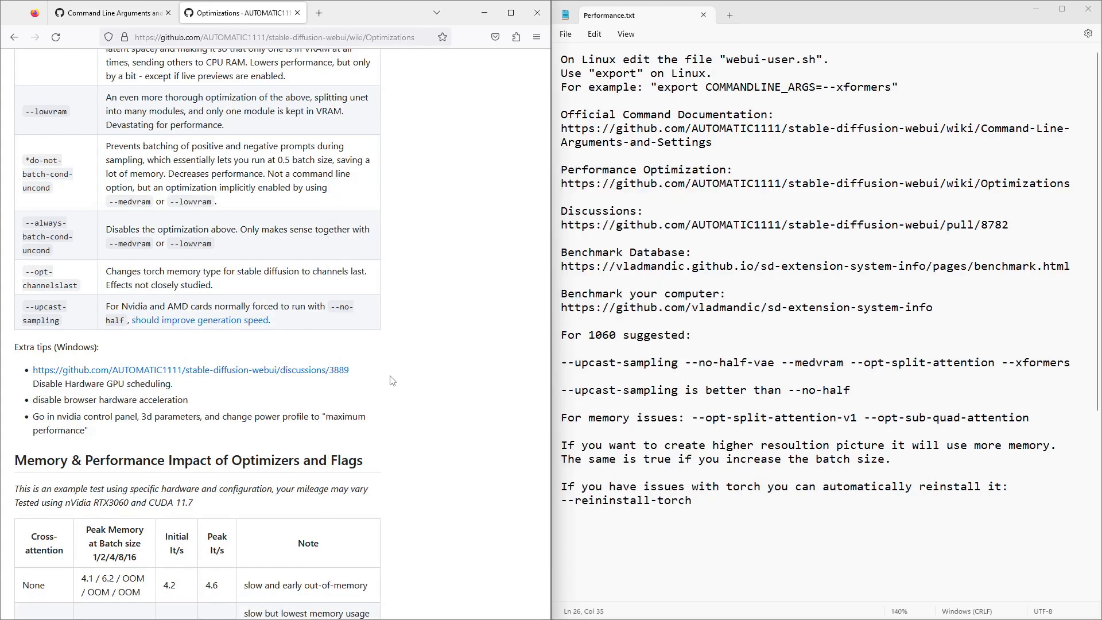
key("super")
type("g")
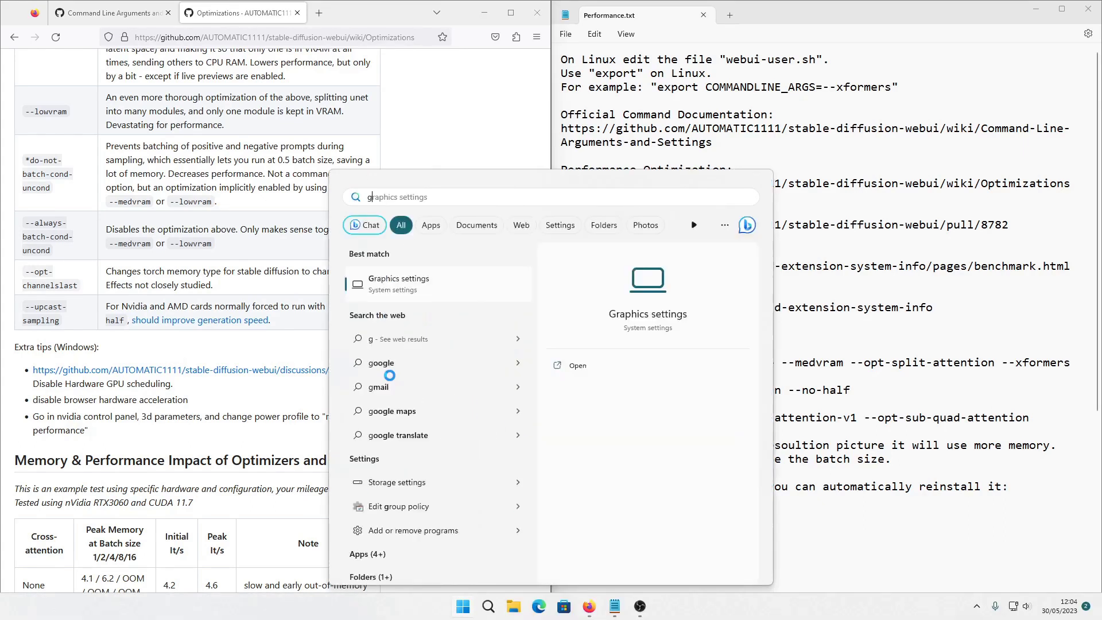
type("raa")
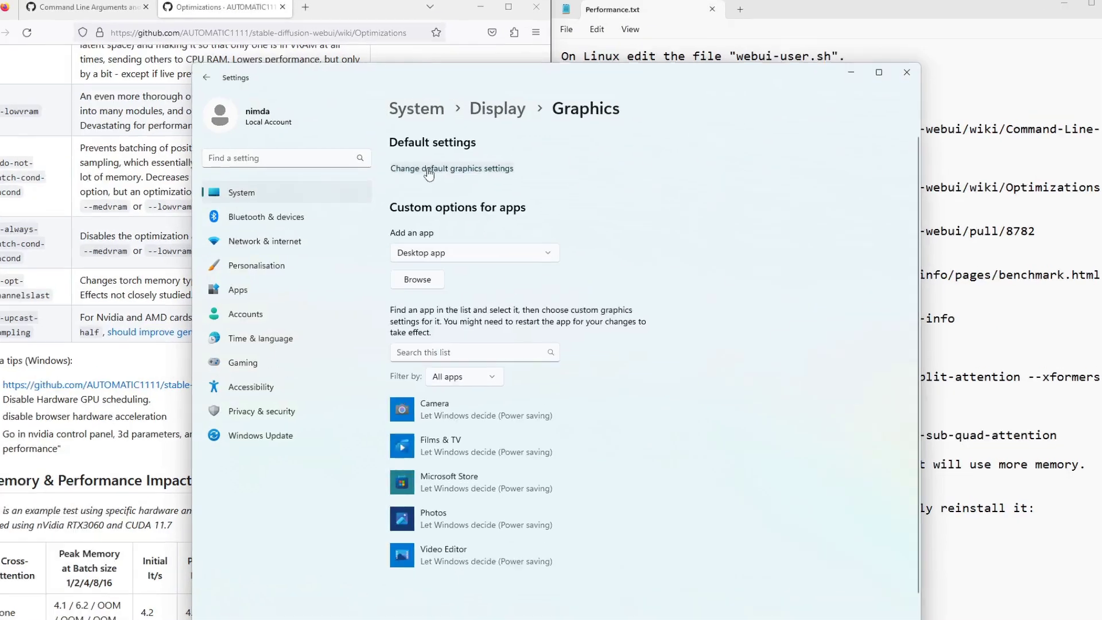
left_click(447, 165)
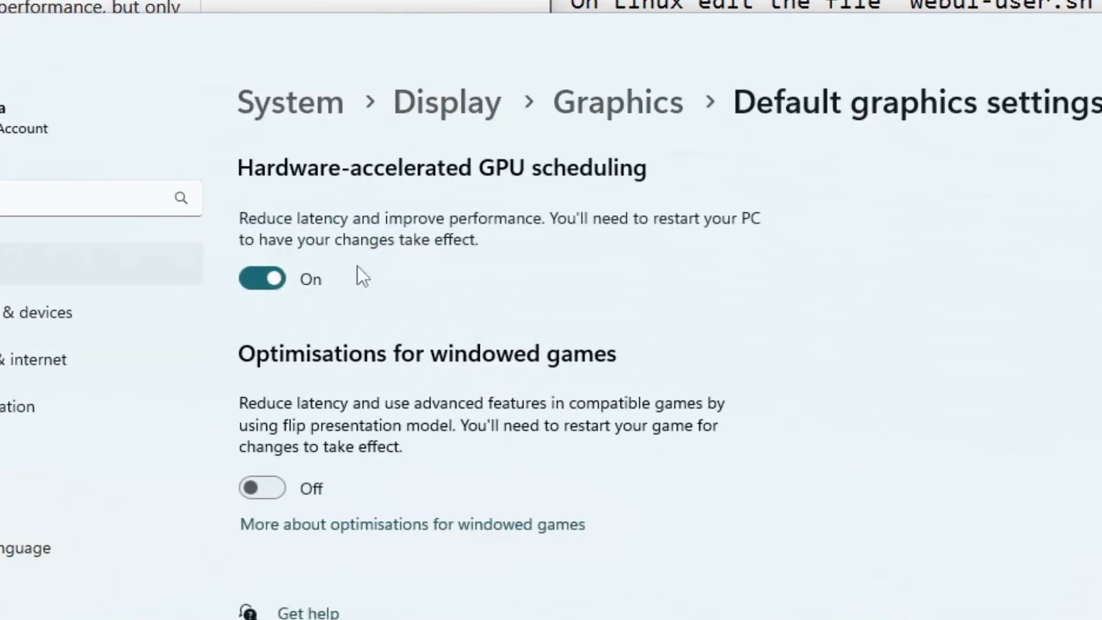
left_click(263, 280)
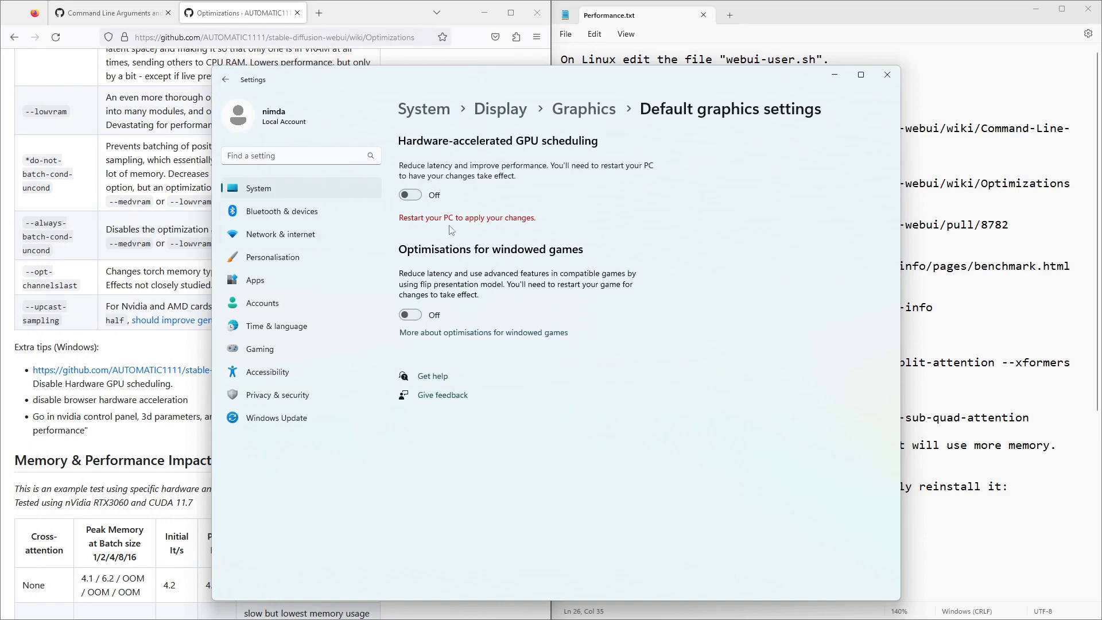
Step: Launch Edge and disable 'Use hardware acceleration when available' under System and performance
left_click(888, 74)
key("super")
type("e")
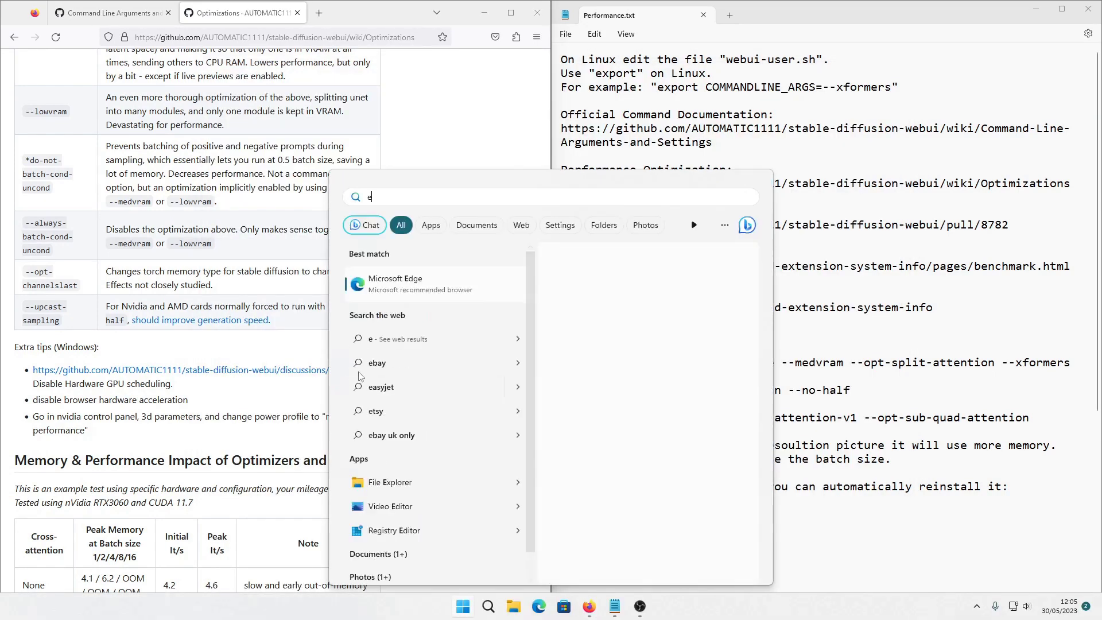
type("dge")
key("Return")
left_click(939, 205)
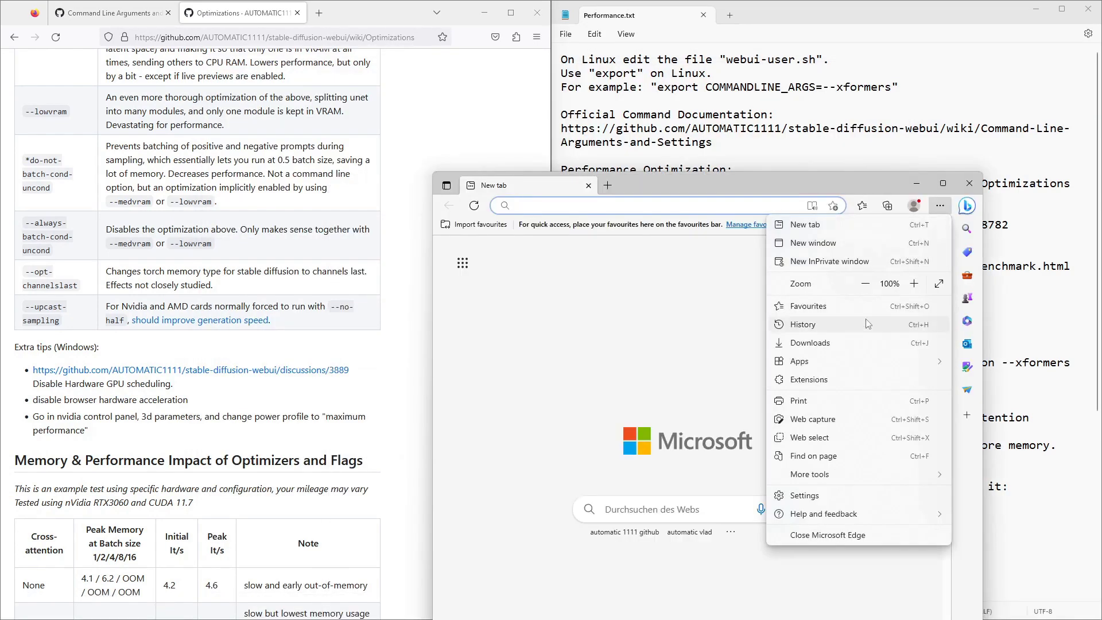
left_click(805, 495)
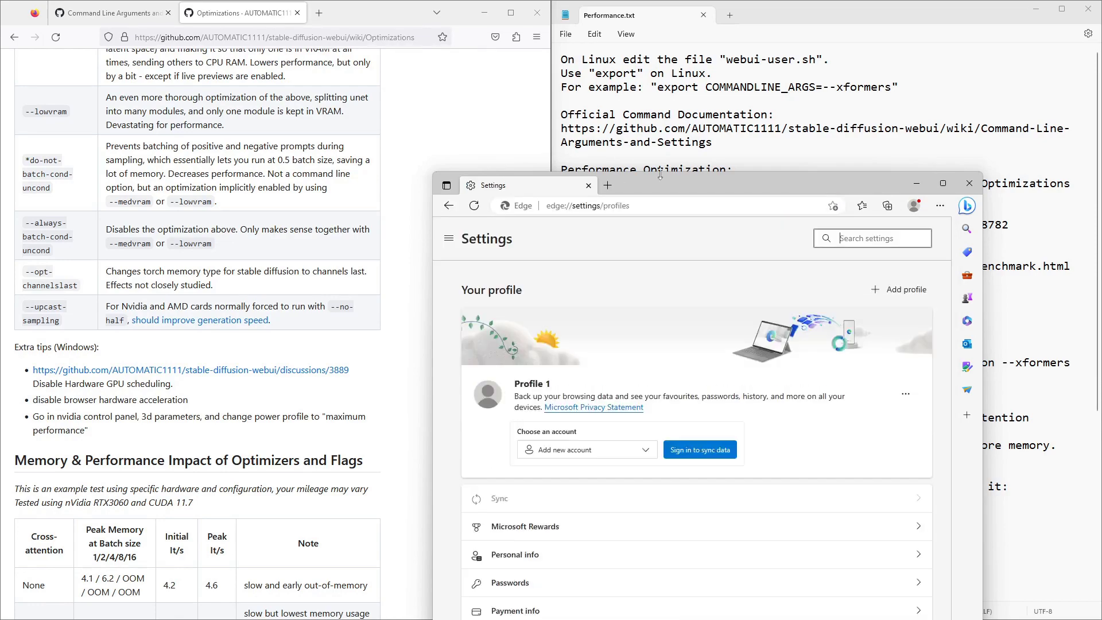
double_click(466, 16)
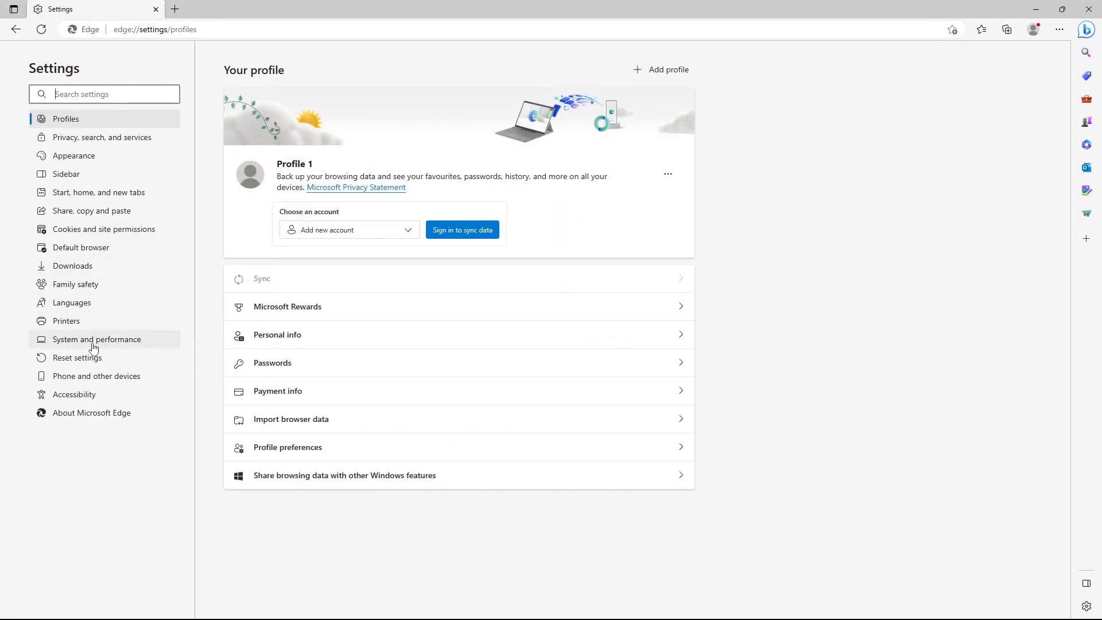
left_click(95, 340)
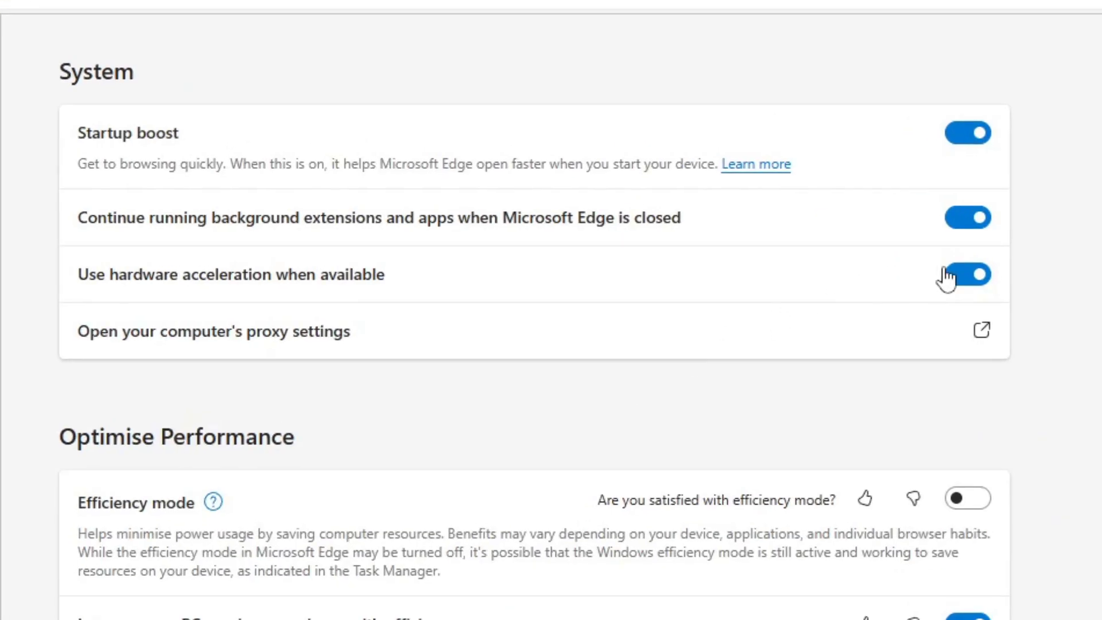
left_click(673, 168)
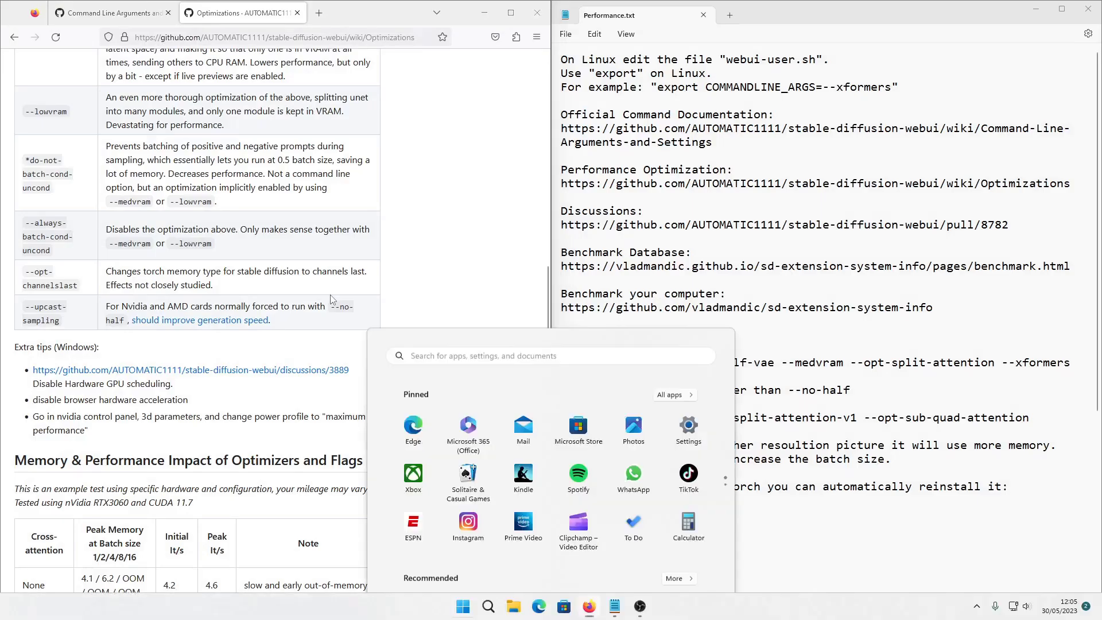
type("nvidia")
Step: Launch NVIDIA Control Panel and set global Power management mode to Prefer maximum performance
key("Return")
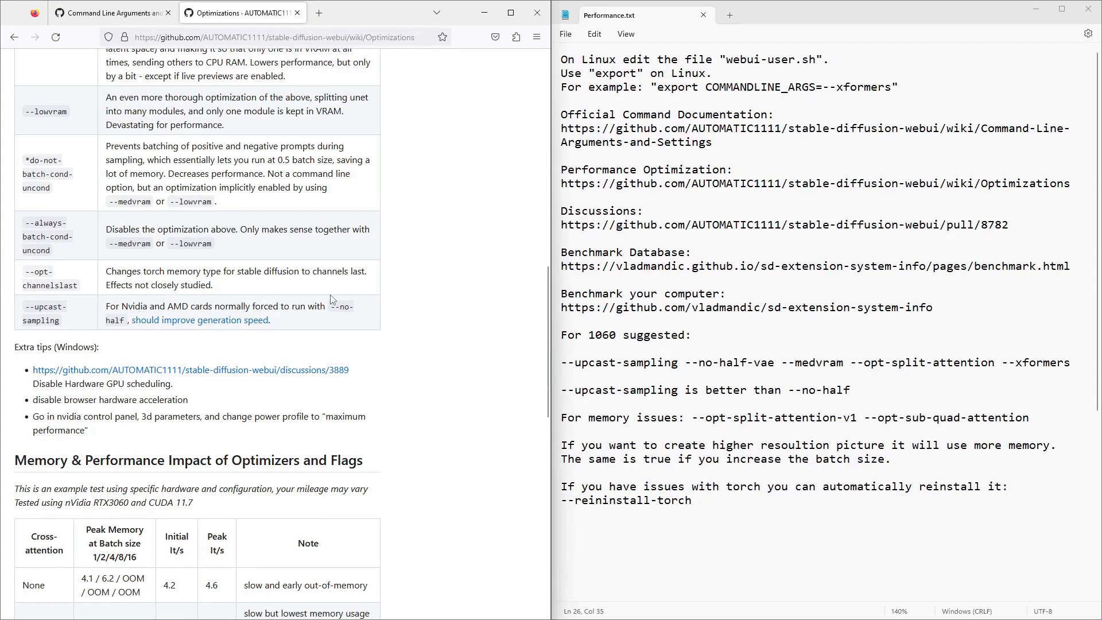
key("super")
type("nvi")
key("Return")
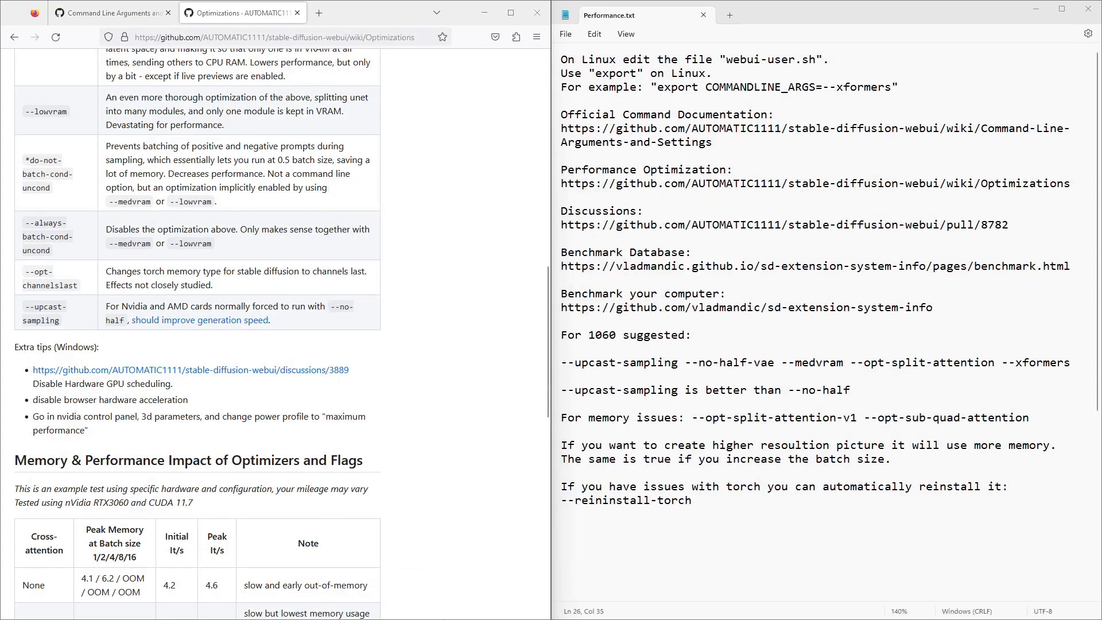
mouse_move(345, 22)
left_mouse_down()
mouse_move(411, 33)
mouse_move(355, 41)
left_mouse_up()
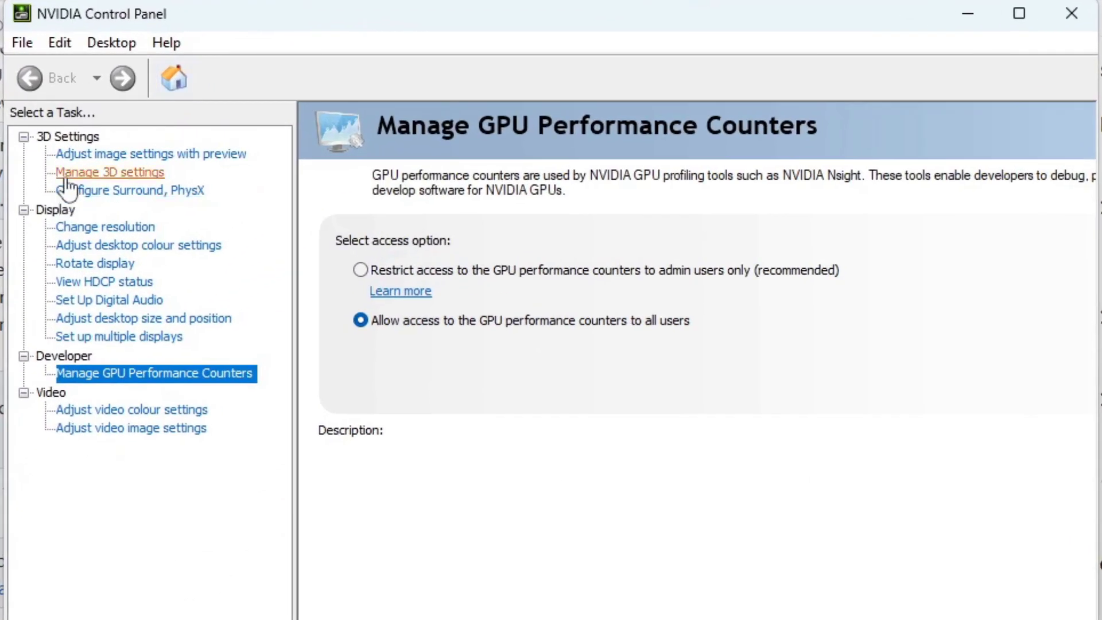
left_click(110, 171)
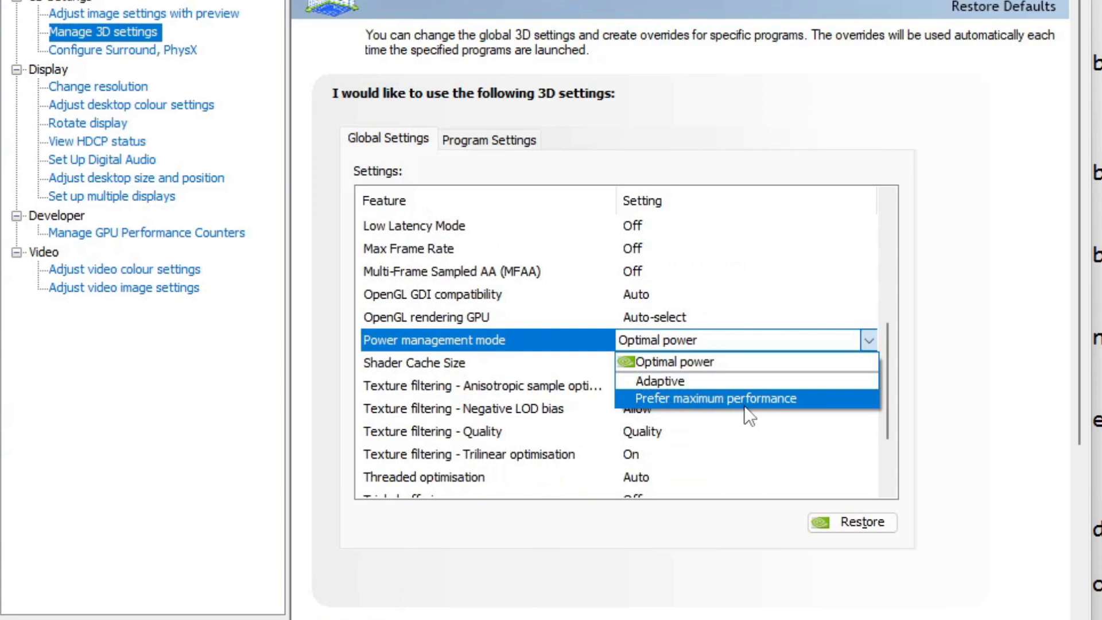
left_click(716, 399)
scroll(775, 406, "up", 3)
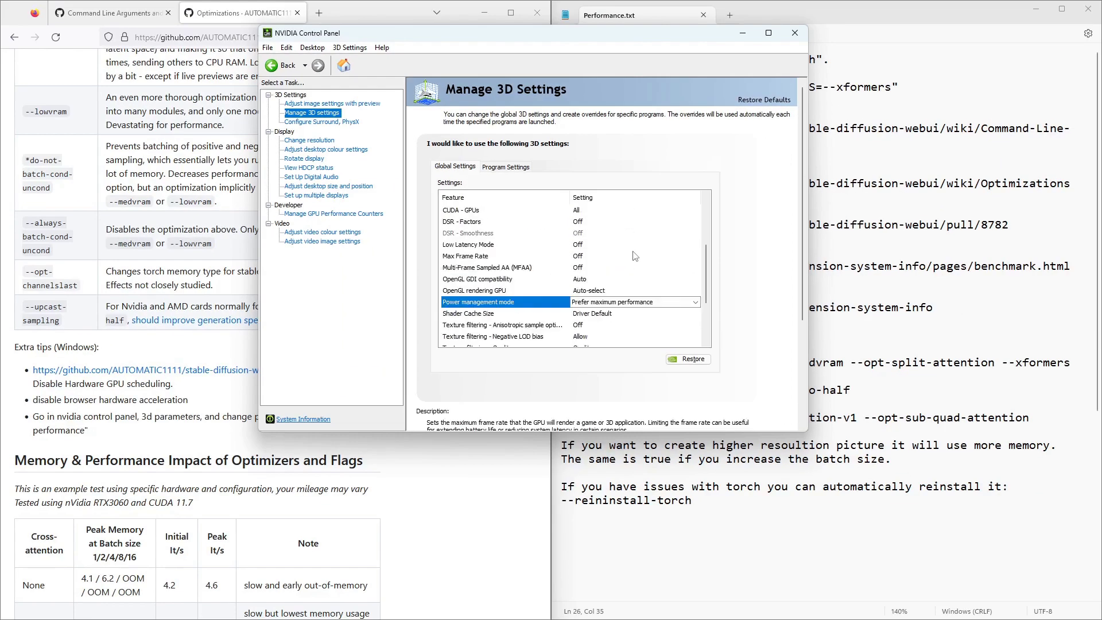
scroll(635, 258, "down", 2)
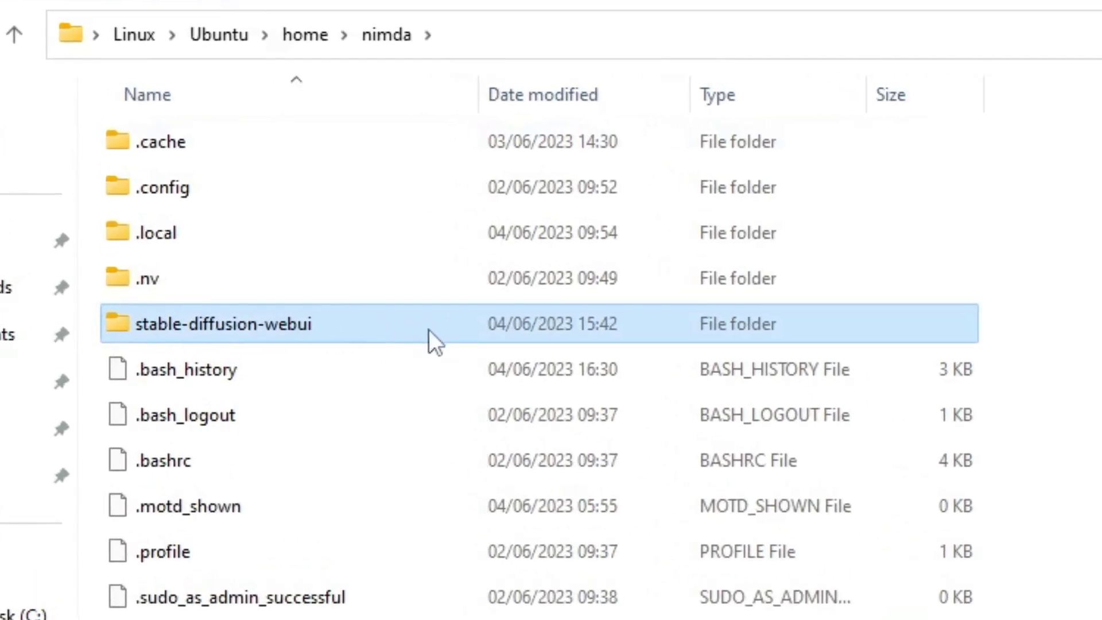
Step: Open the stable-diffusion-webui folder and turn on File name extensions in the view options
double_click(428, 330)
scroll(429, 330, "down", 5)
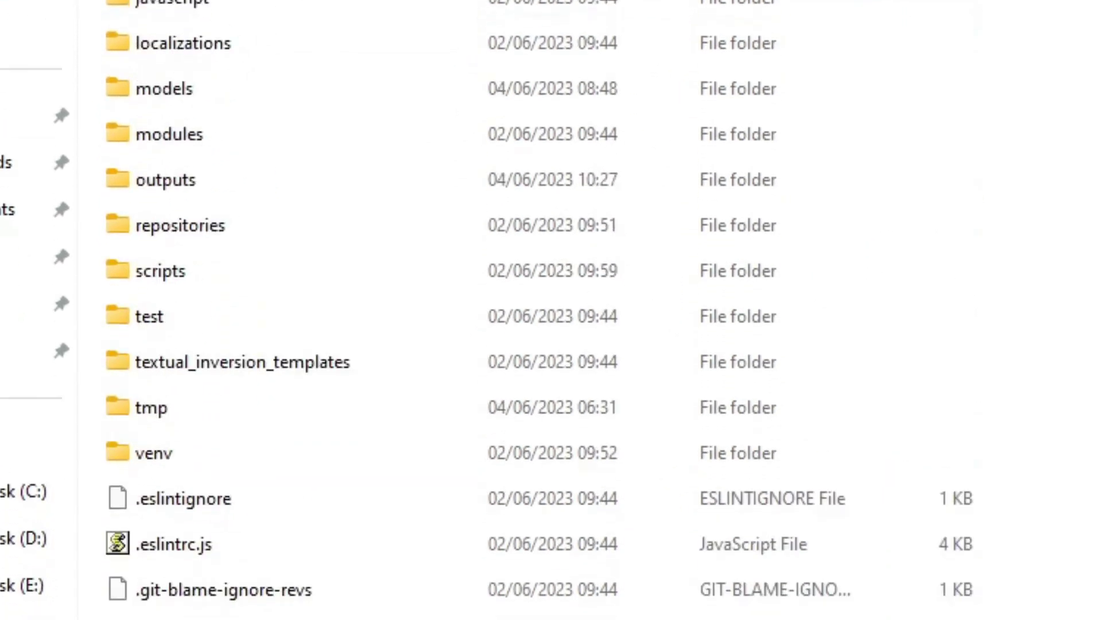
scroll(429, 330, "down", 5)
scroll(430, 329, "down", 5)
scroll(430, 329, "down", 4)
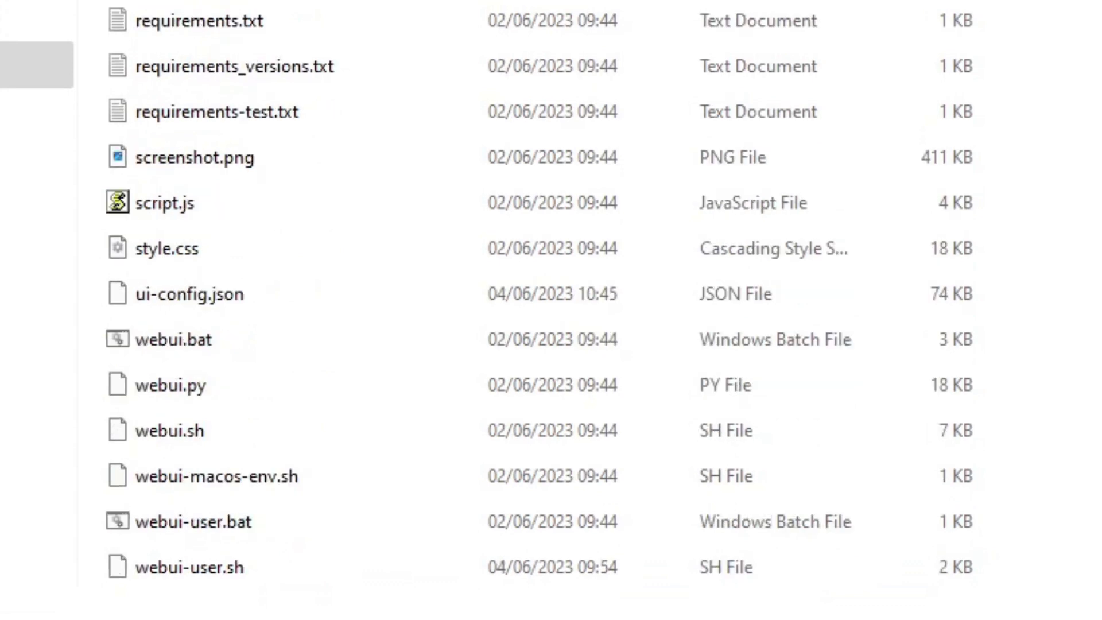
left_click(345, 523)
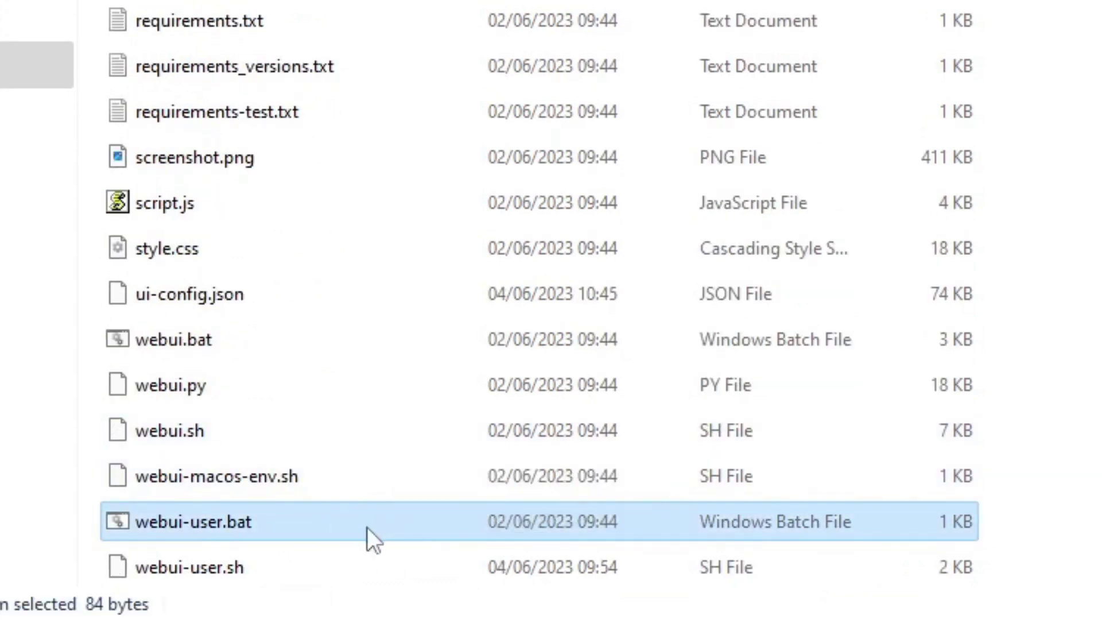
mouse_move(360, 527)
left_click(280, 569)
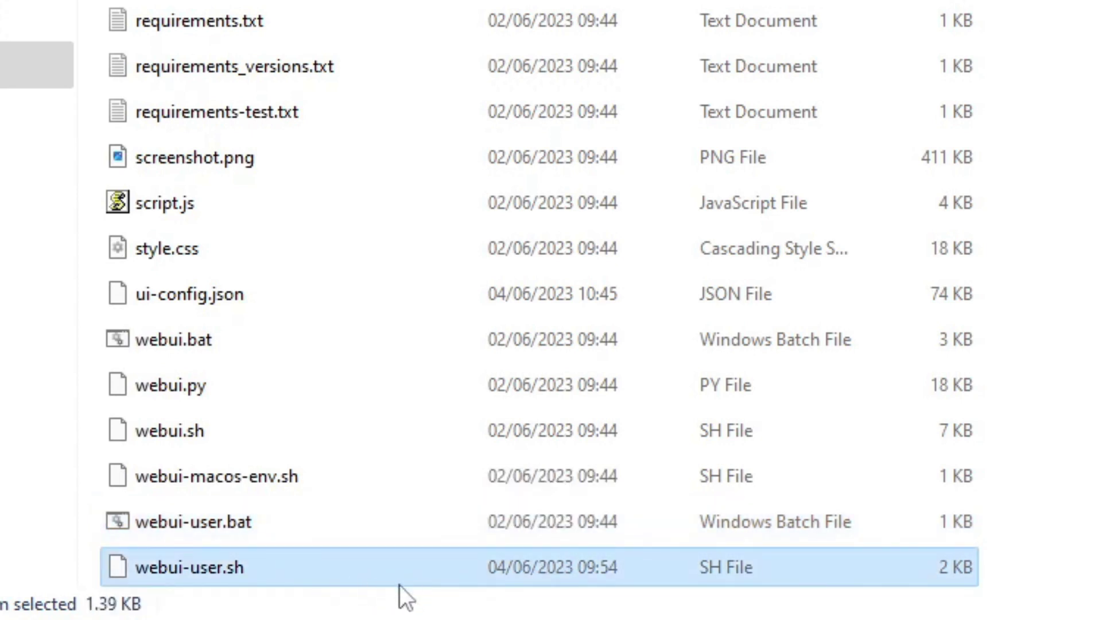
left_click(347, 530)
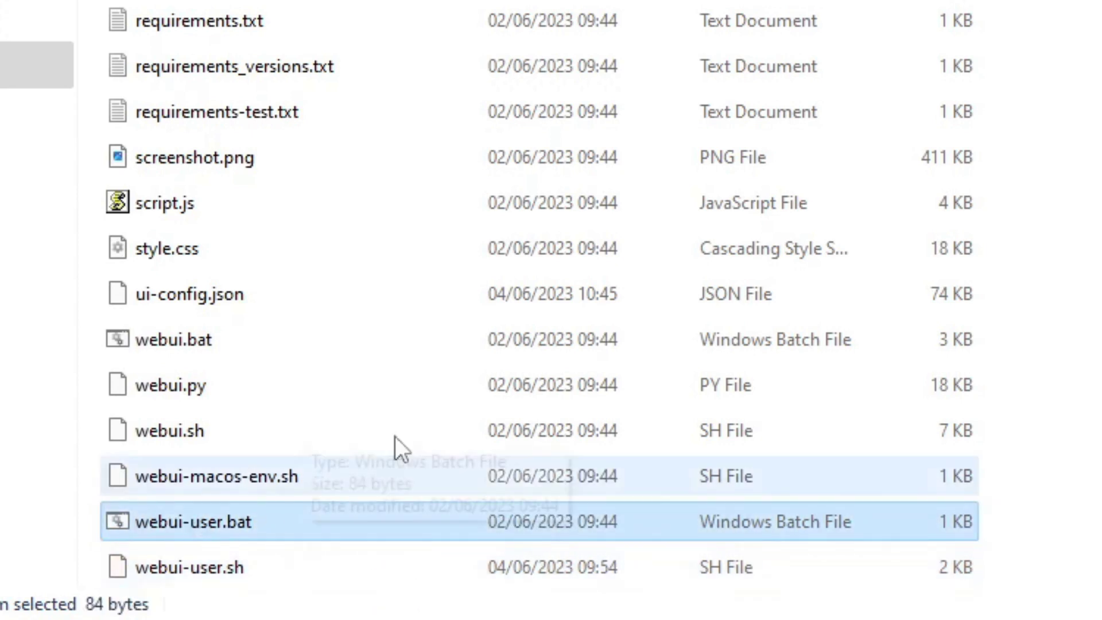
left_click(290, 36)
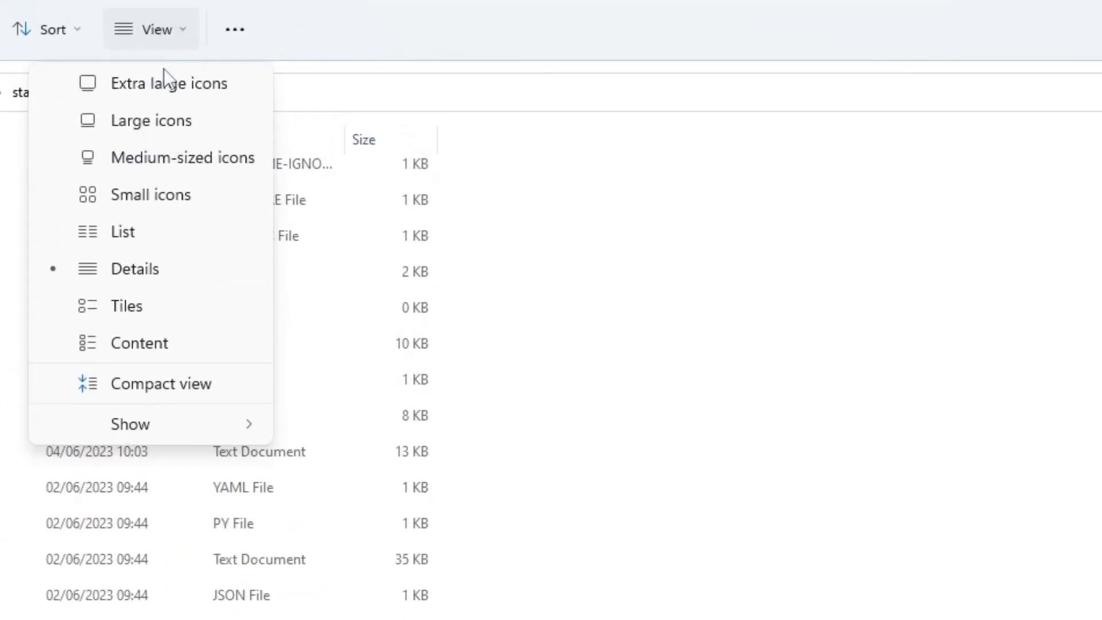
mouse_move(138, 385)
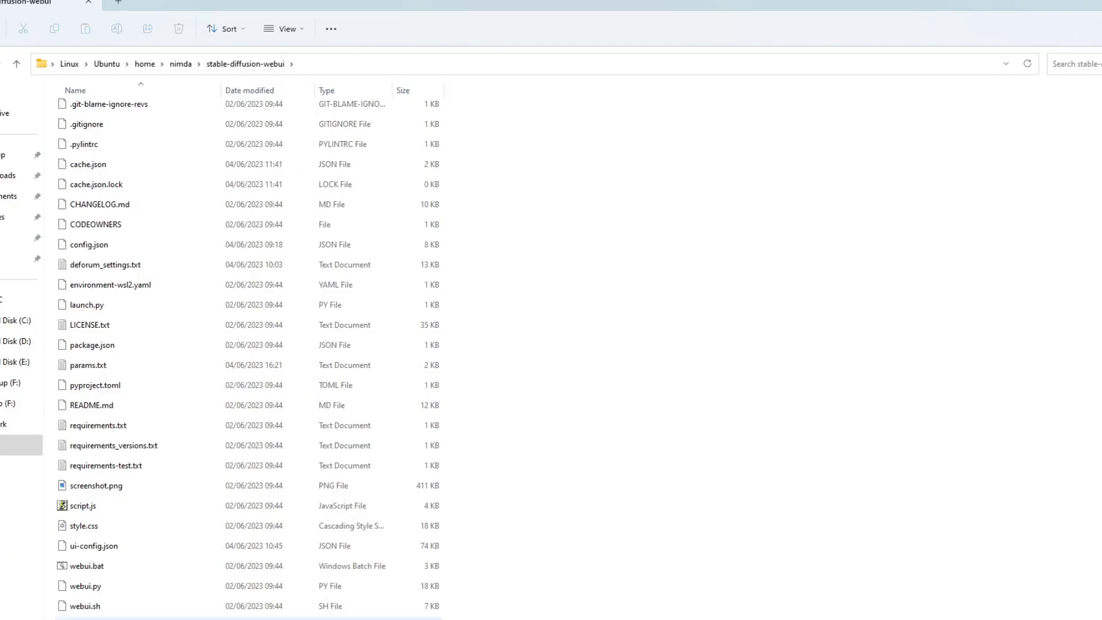
Step: Rename webui-user.bat to webui-user.txt
left_click(185, 582)
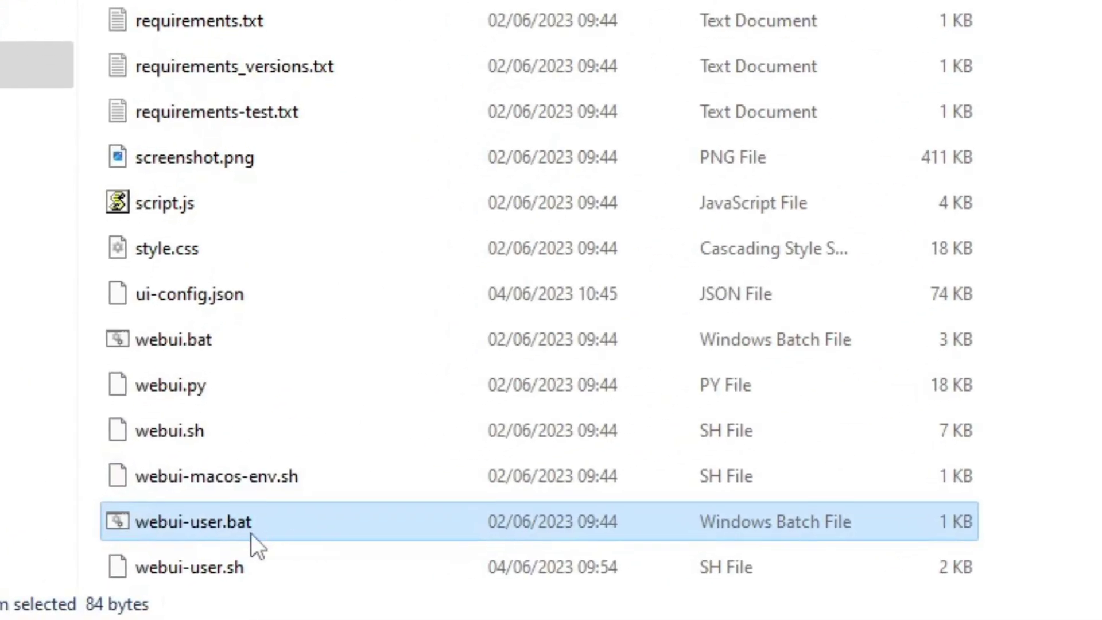
right_click(250, 533)
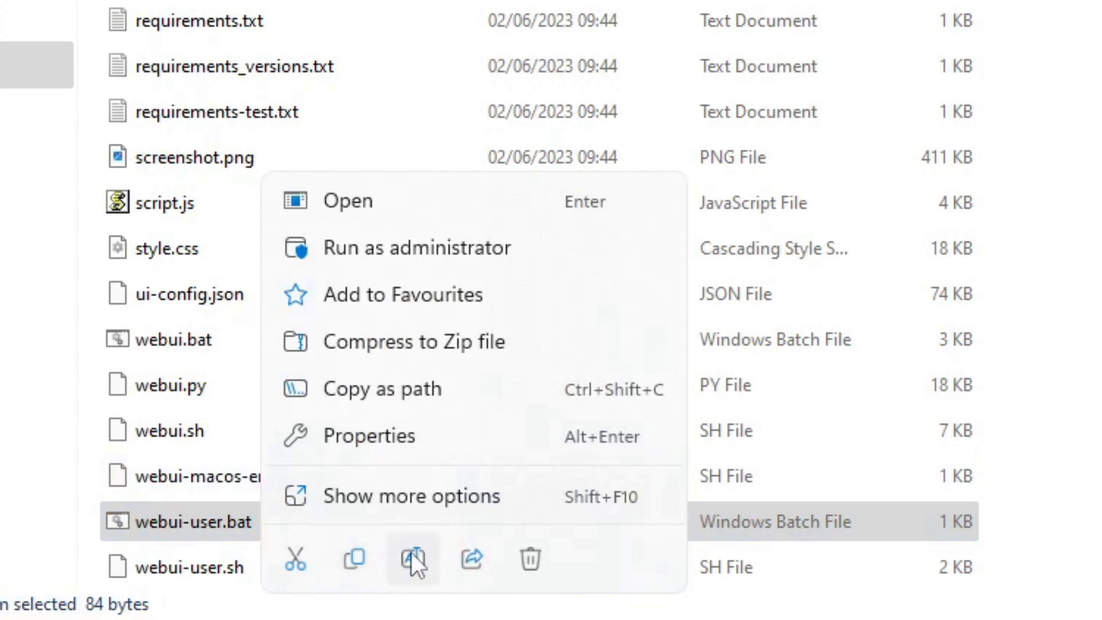
left_click(413, 562)
double_click(240, 522)
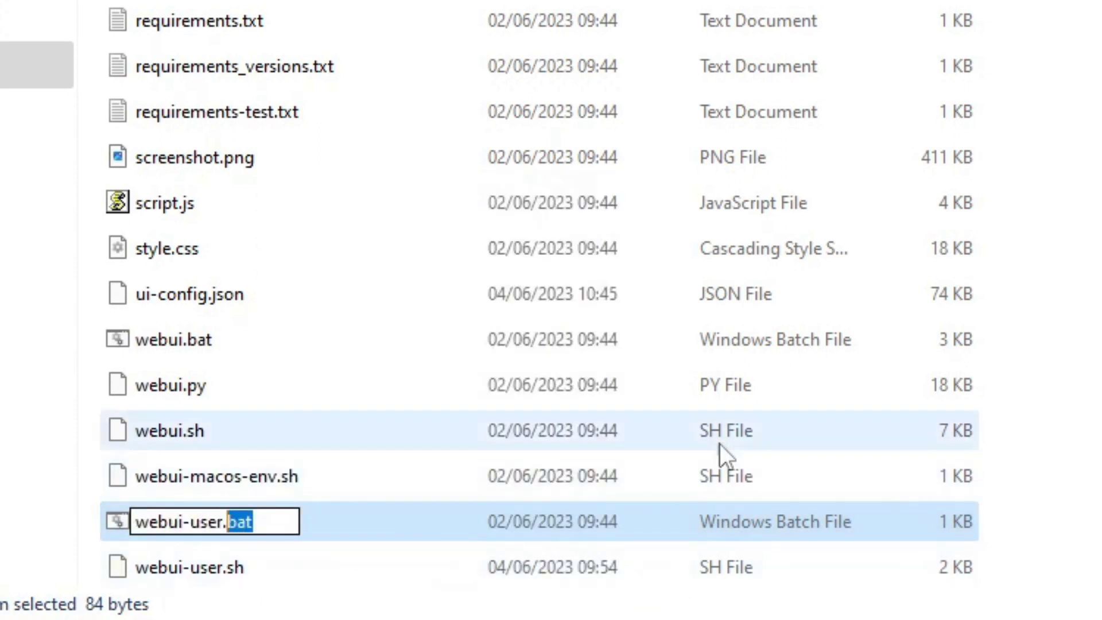
type("txt")
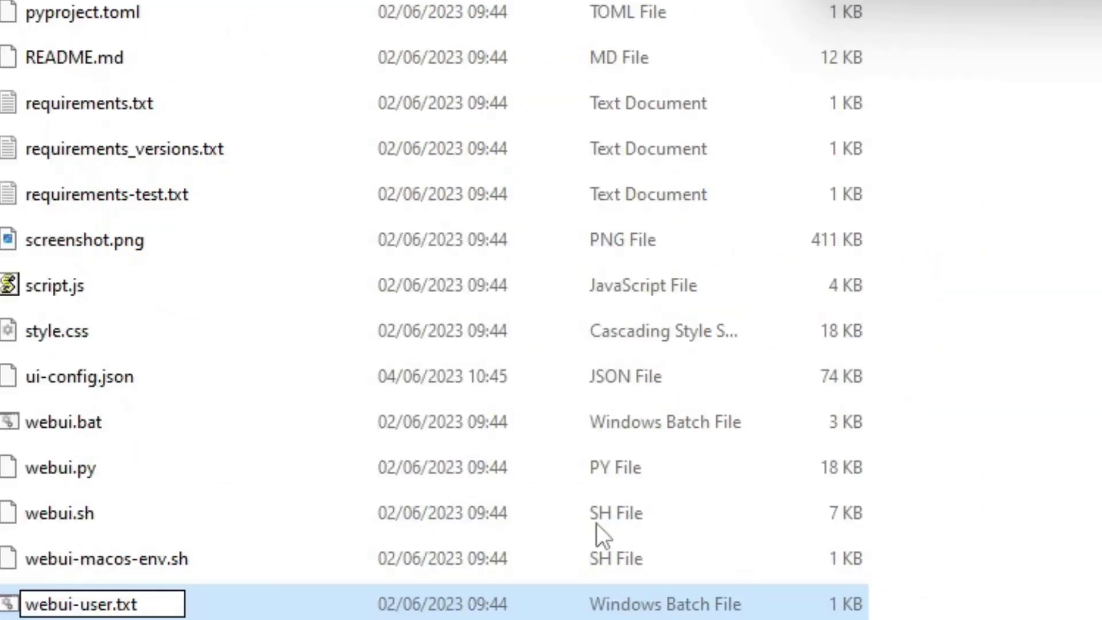
key("Return")
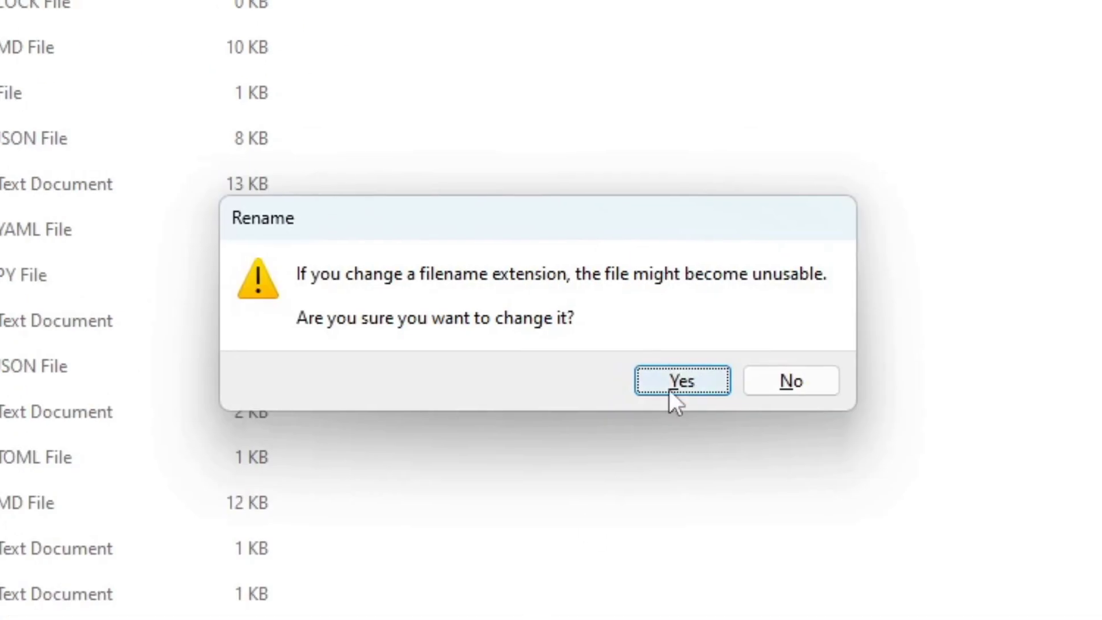
Step: Accept the extension change, add --xformers after COMMANDLINE_ARGS= in webui-user.txt, and save
left_click(680, 381)
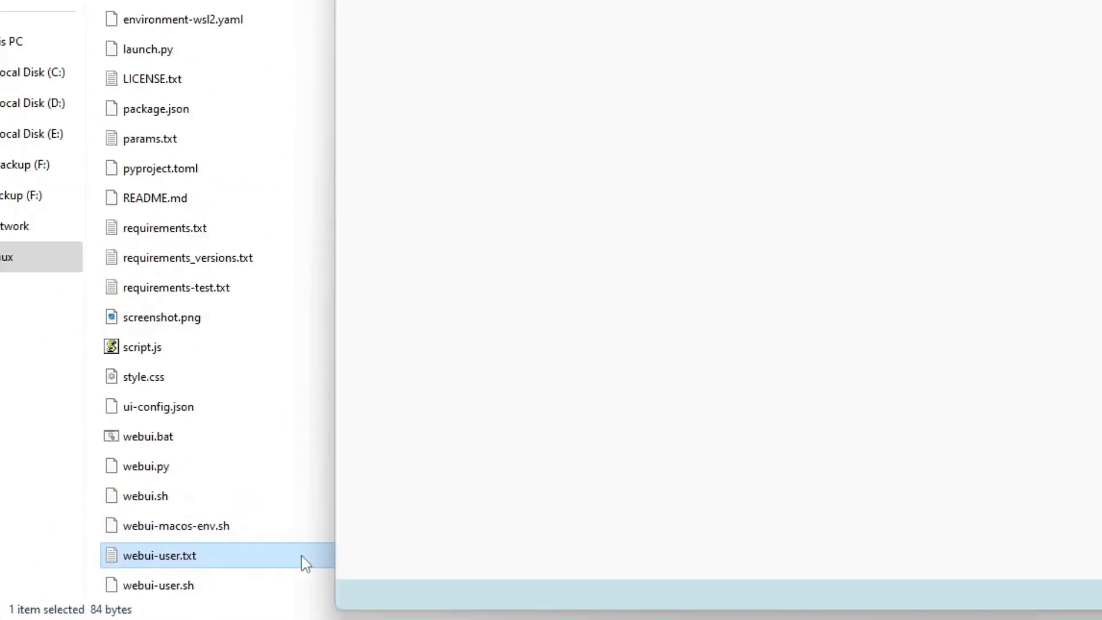
double_click(216, 555)
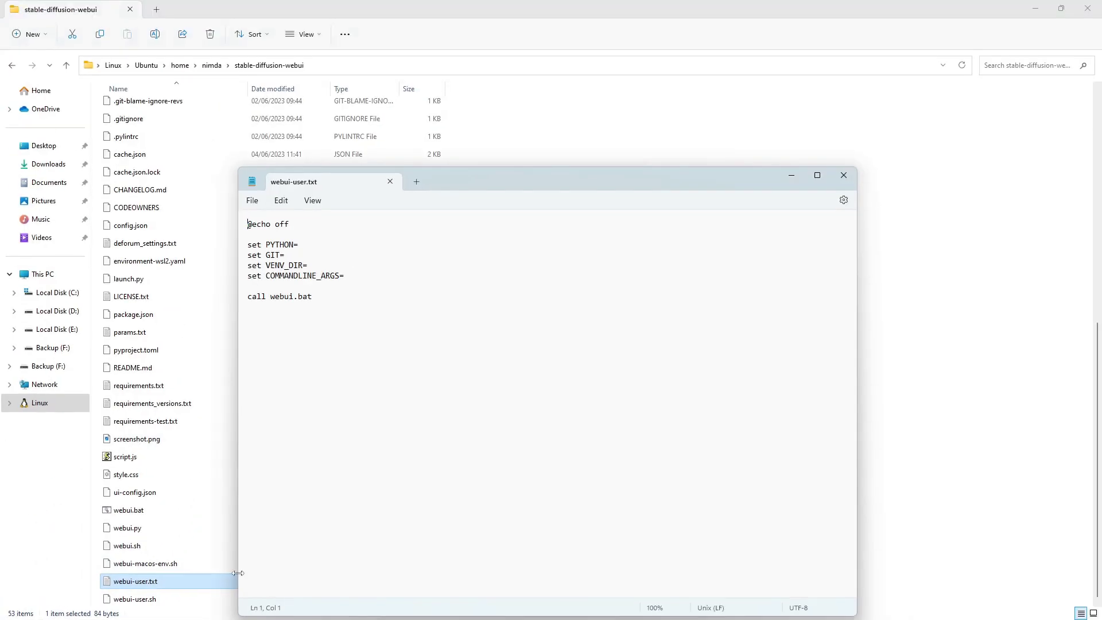
left_click_drag(454, 183, 465, 2)
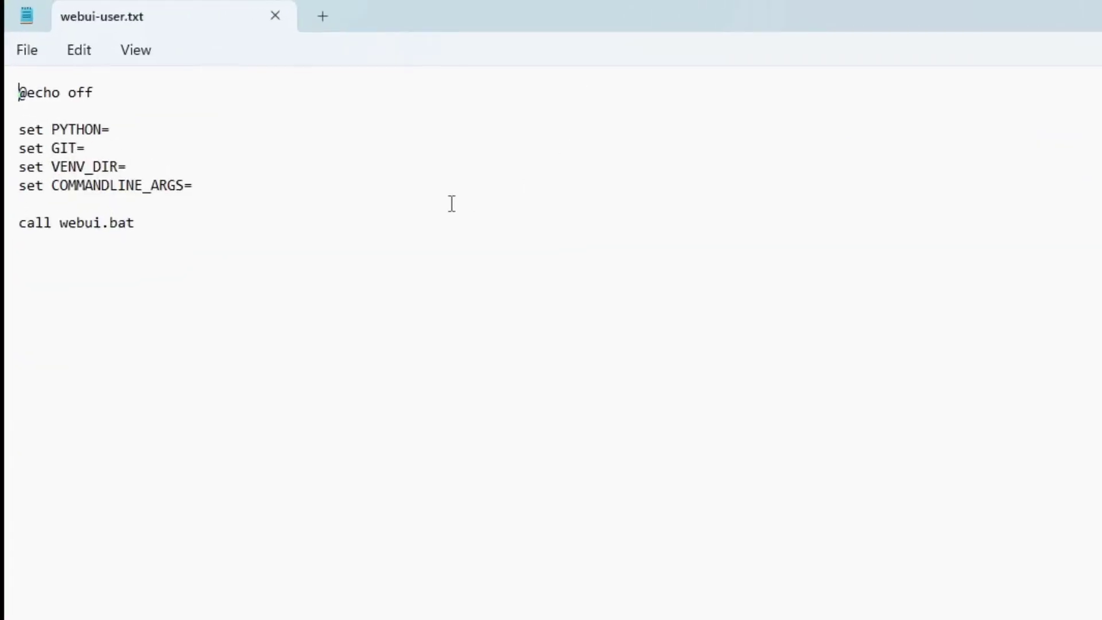
left_click(220, 183)
type("--xformers")
key("ctrl+s")
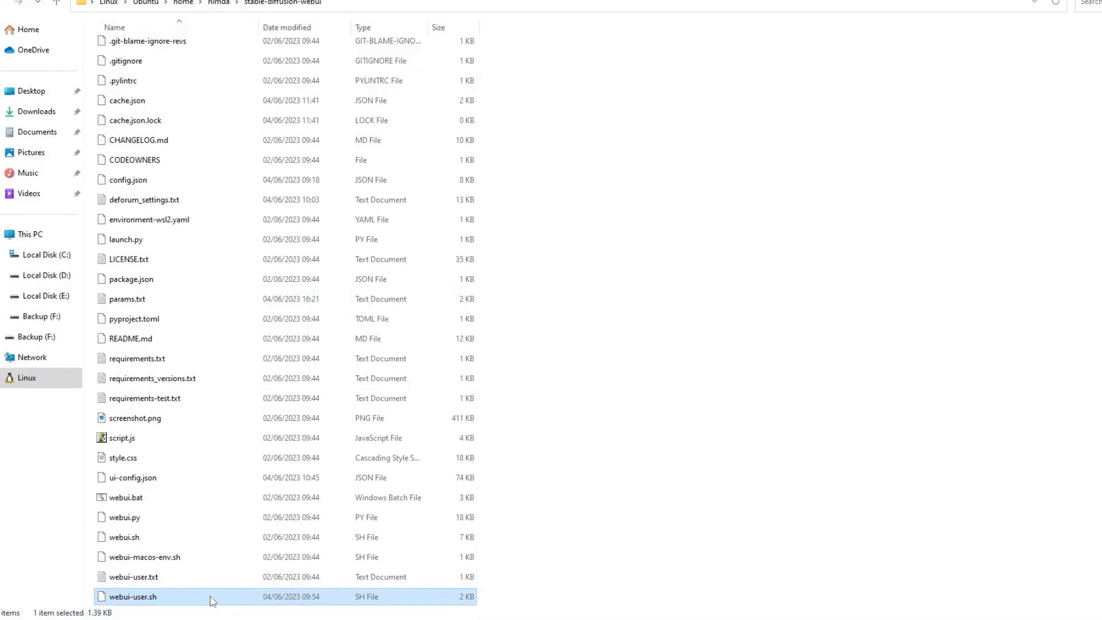
Step: Open webui-user.sh in Notepad and uncomment its export COMMANDLINE_ARGS line
right_click(296, 569)
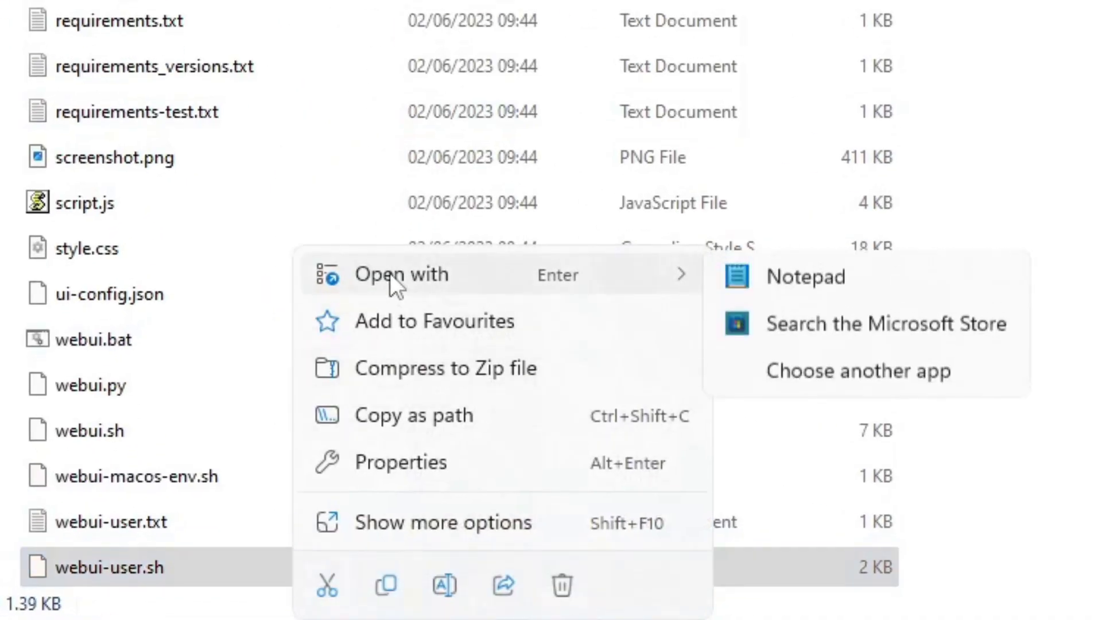
left_click(775, 274)
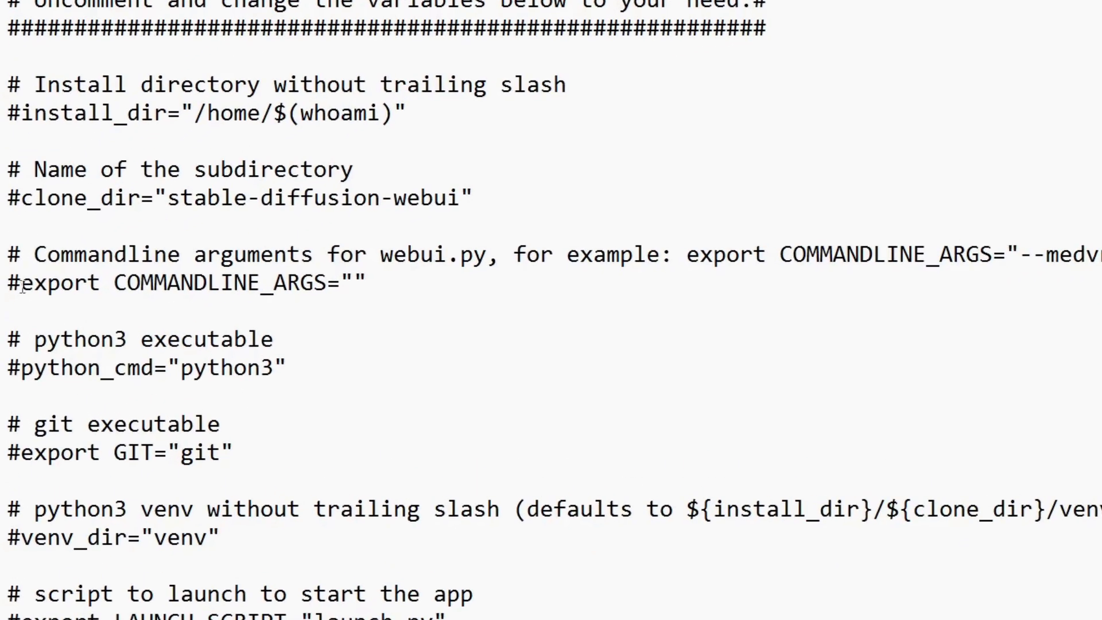
left_click_drag(21, 283, 8, 284)
key("Delete")
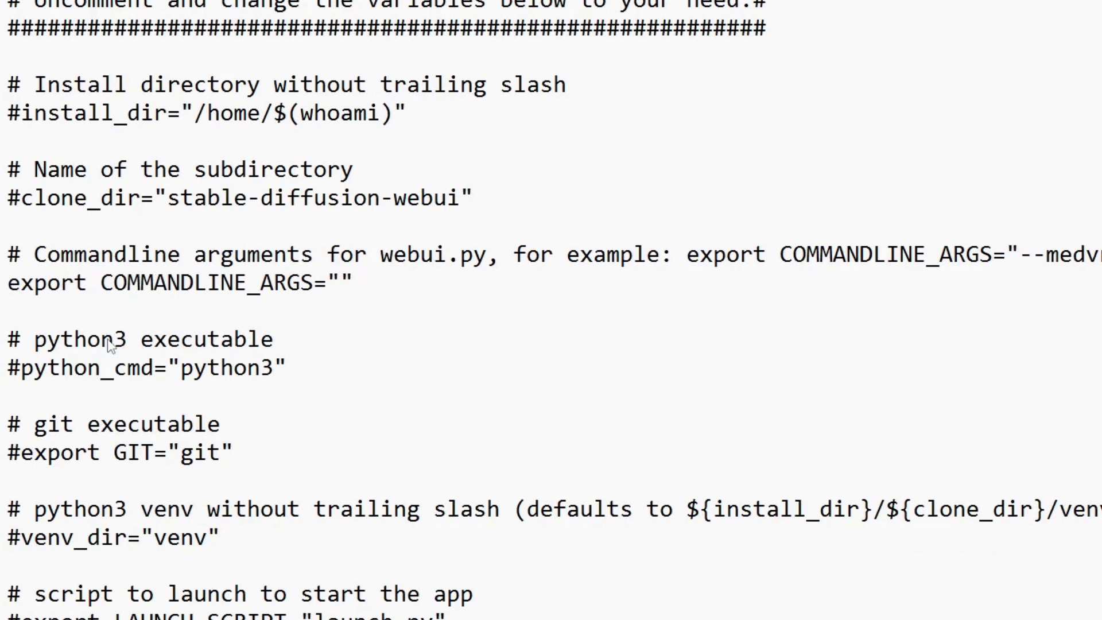
Step: Paste --xformers --upcast-sampling --opt-split-attention between the empty COMMANDLINE_ARGS quotes
left_click(341, 282)
type("--xformers --upcast-sampling --opt-split-attention")
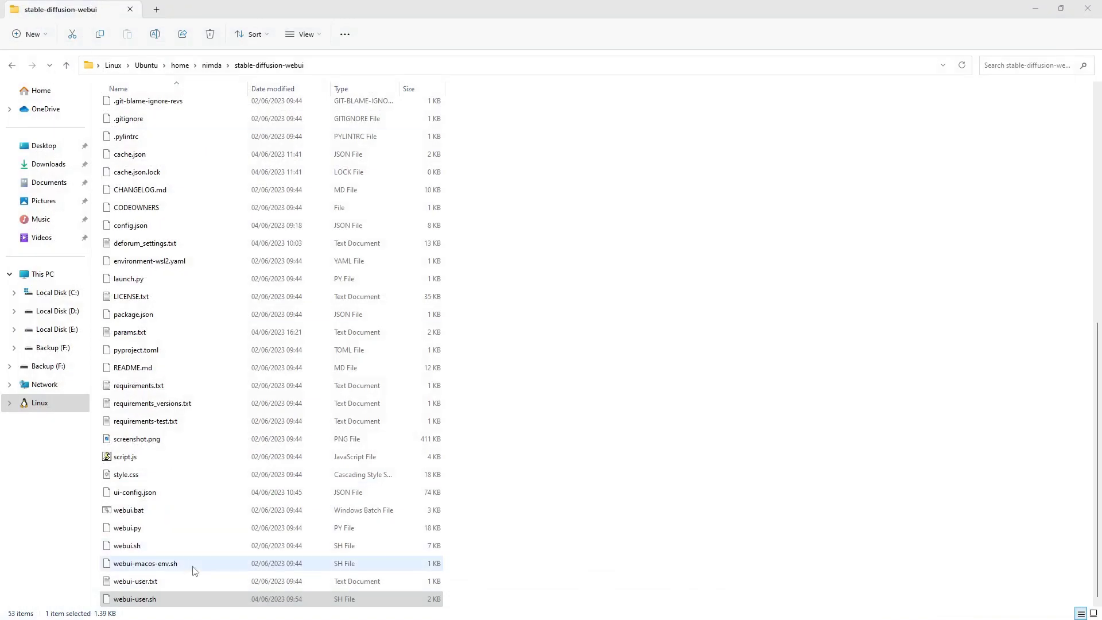
Step: Add --upcast-sampling and --opt-split-attention to webui-user.txt in Notepad and save
left_click(200, 584)
right_click(231, 584)
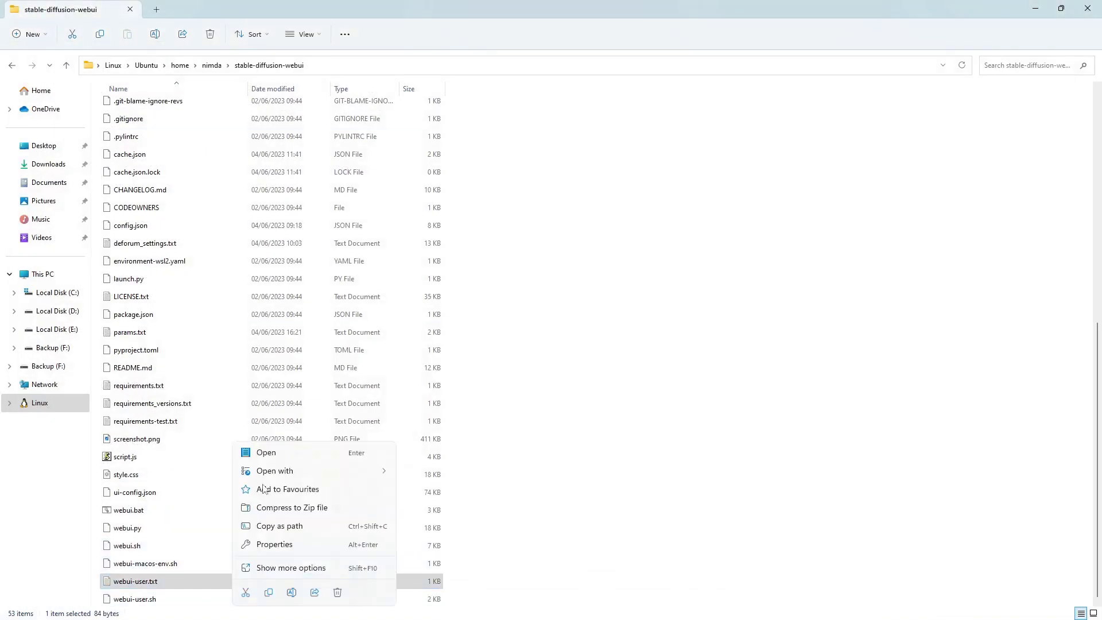
left_click(266, 454)
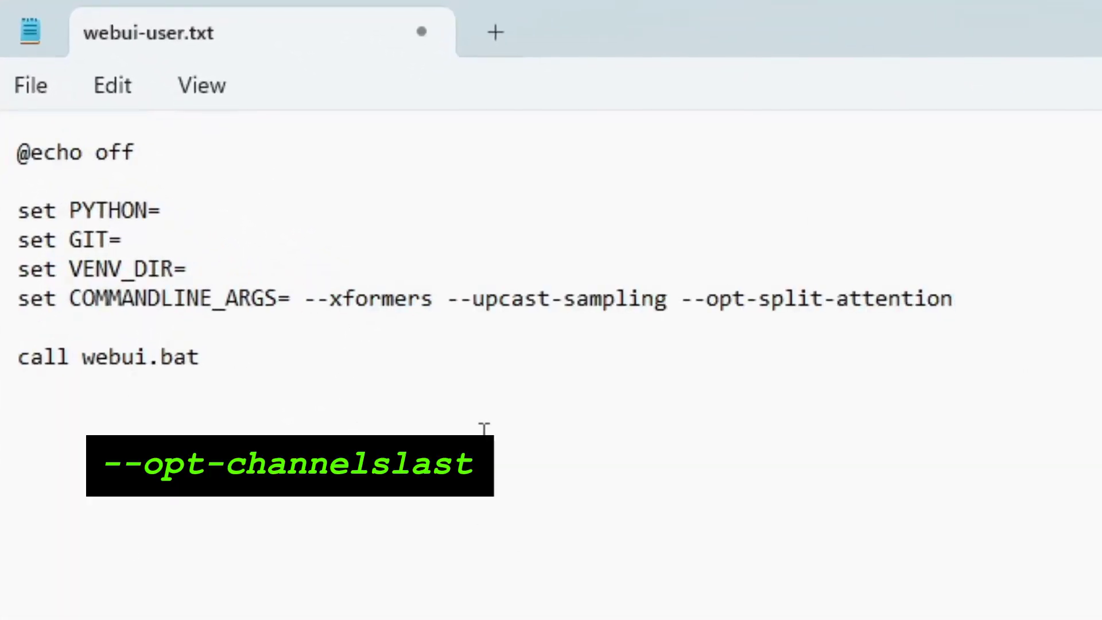
key("ctrl+s")
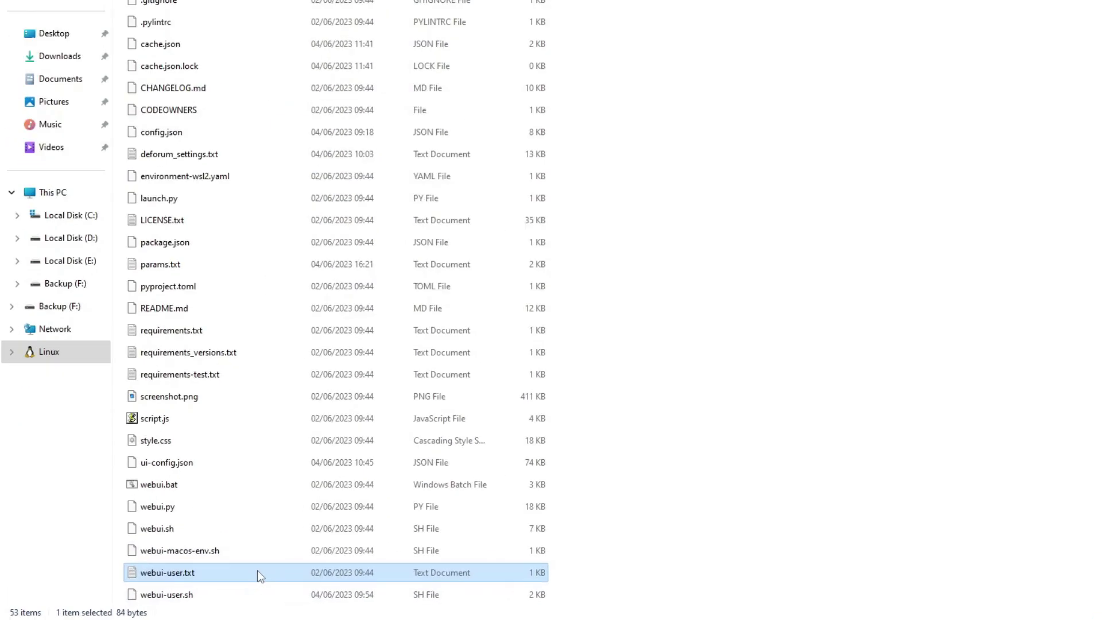
Step: Rename webui-user.txt back to webui-user.bat and accept the extension change
right_click(135, 581)
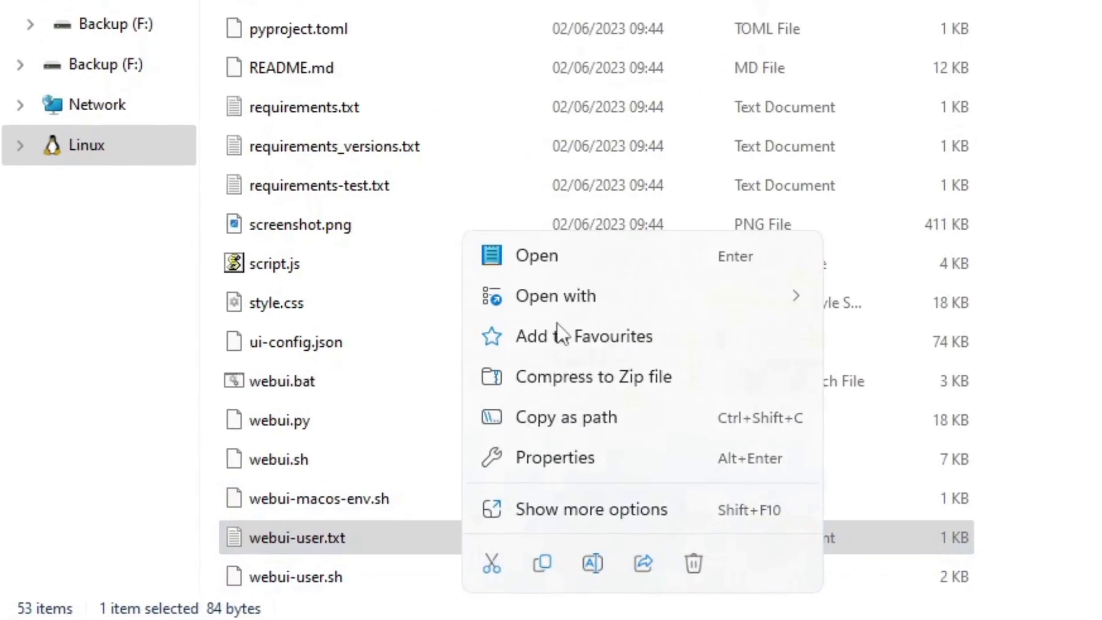
left_click(592, 563)
key("End")
key("shift+Left")
key("shift+Left")
key("shift+Left")
type("b")
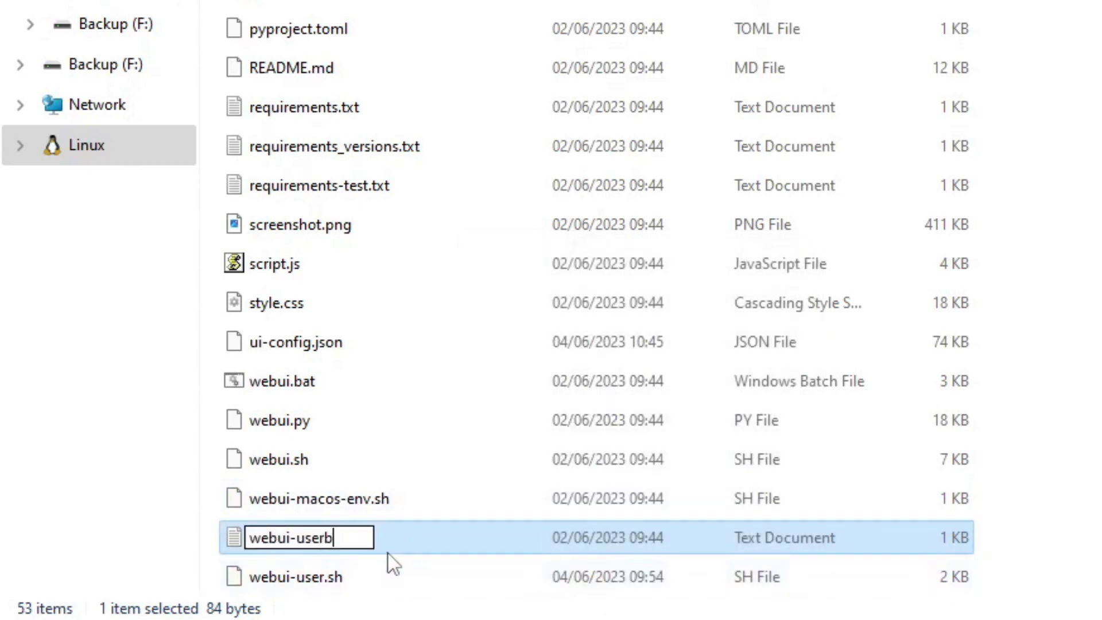
type("at")
key("Left")
key("Left")
key("Left")
type(".")
key("Return")
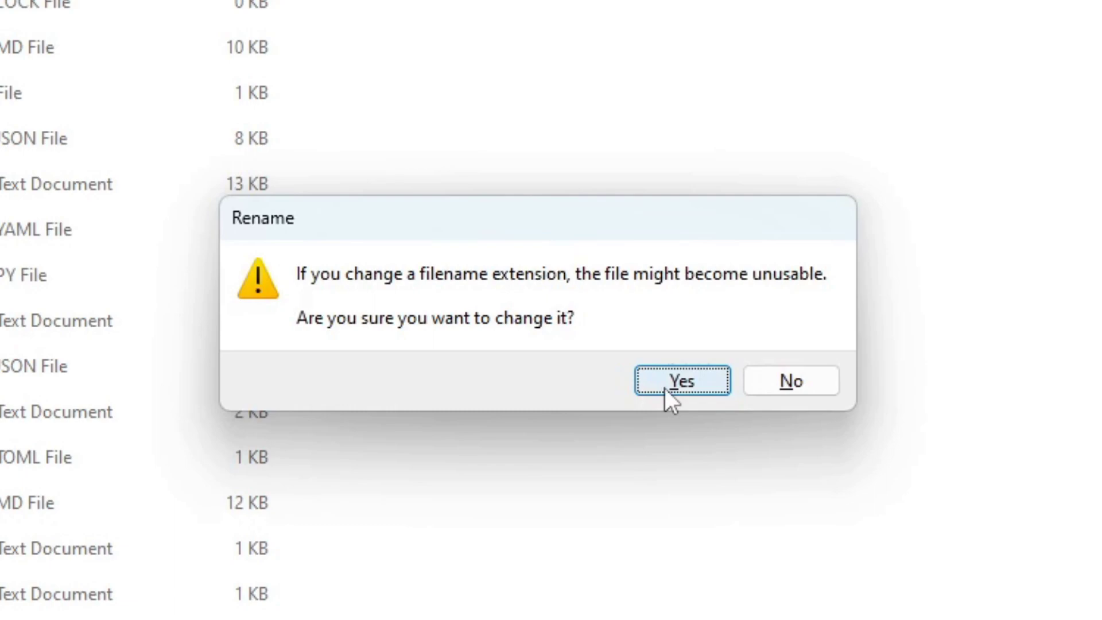
left_click(665, 388)
Step: Run ./webui.sh from the stable-diffusion-webui folder and highlight the launch-arguments line
key("Return")
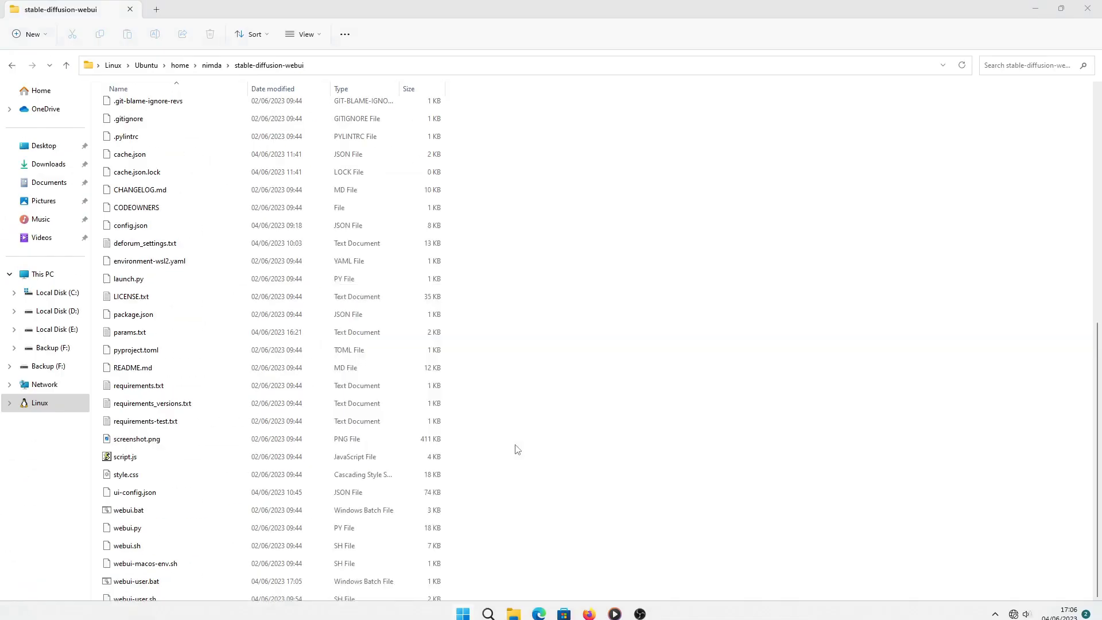
type("cd ~")
key("Return")
type("cd stable-diffusion-webui/")
key("Return")
type("./webui.sh")
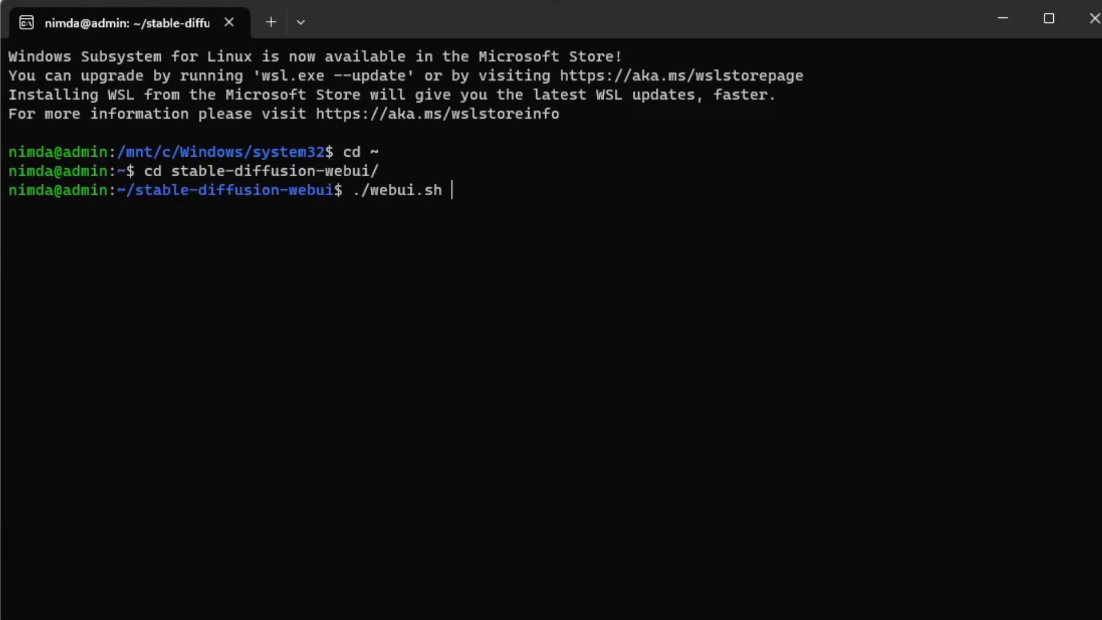
key("Return")
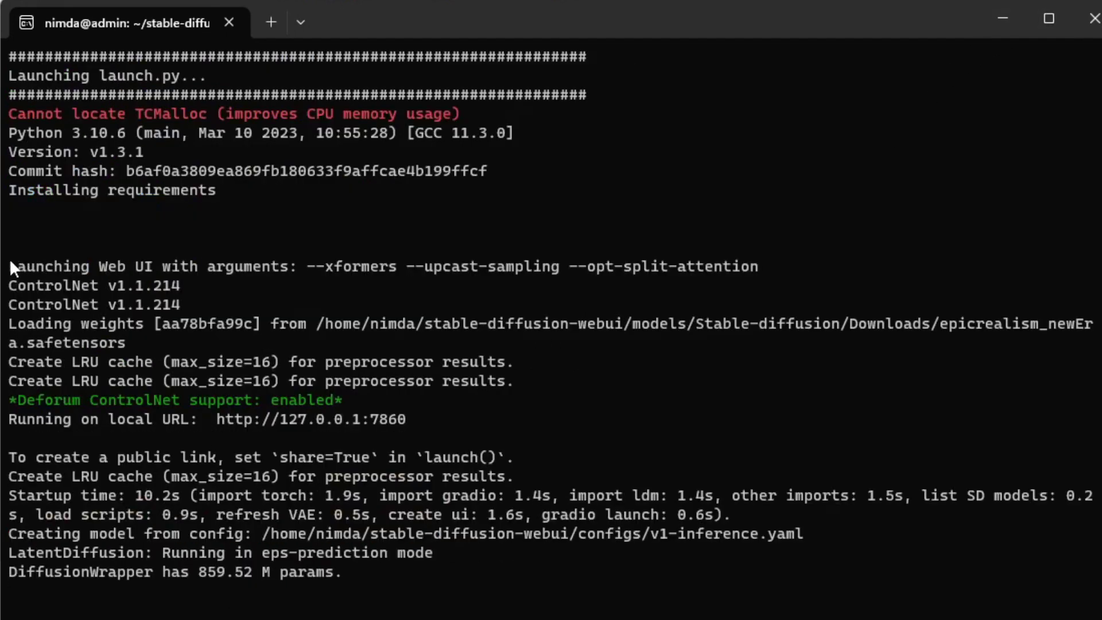
left_click_drag(9, 266, 707, 267)
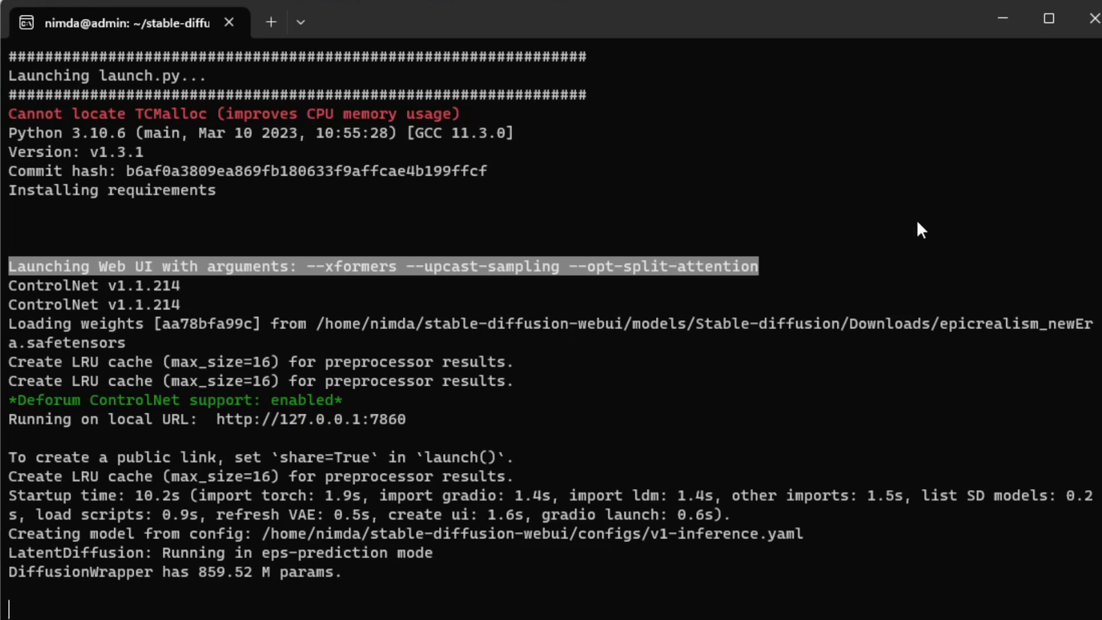
Step: Copy the benchmark database link from the notes and load it in Edge
key("alt+Tab")
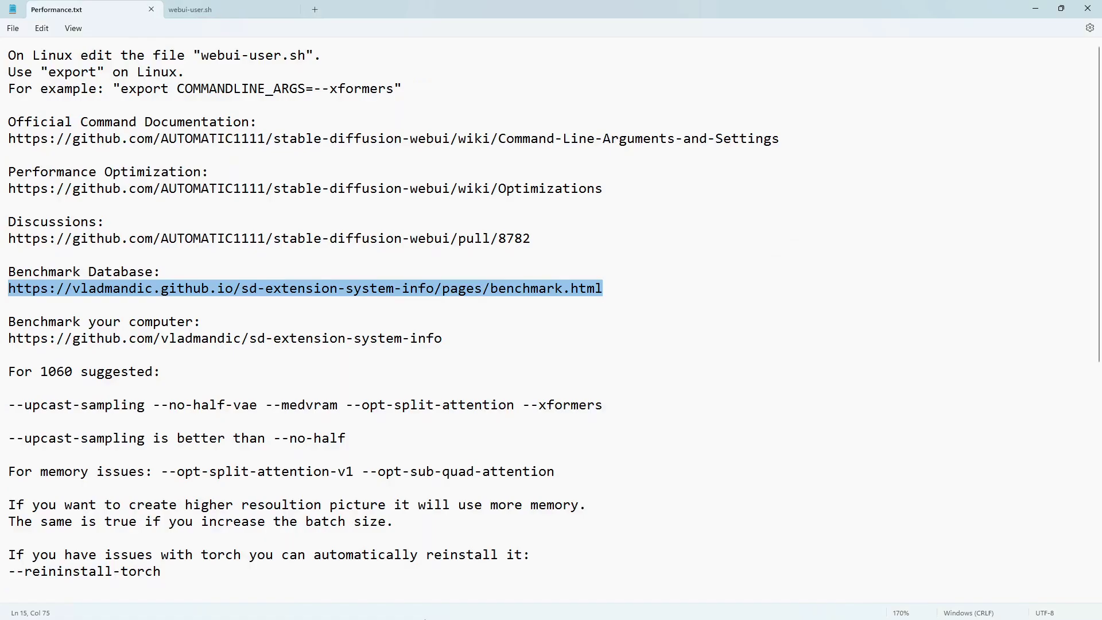
key("alt+Tab")
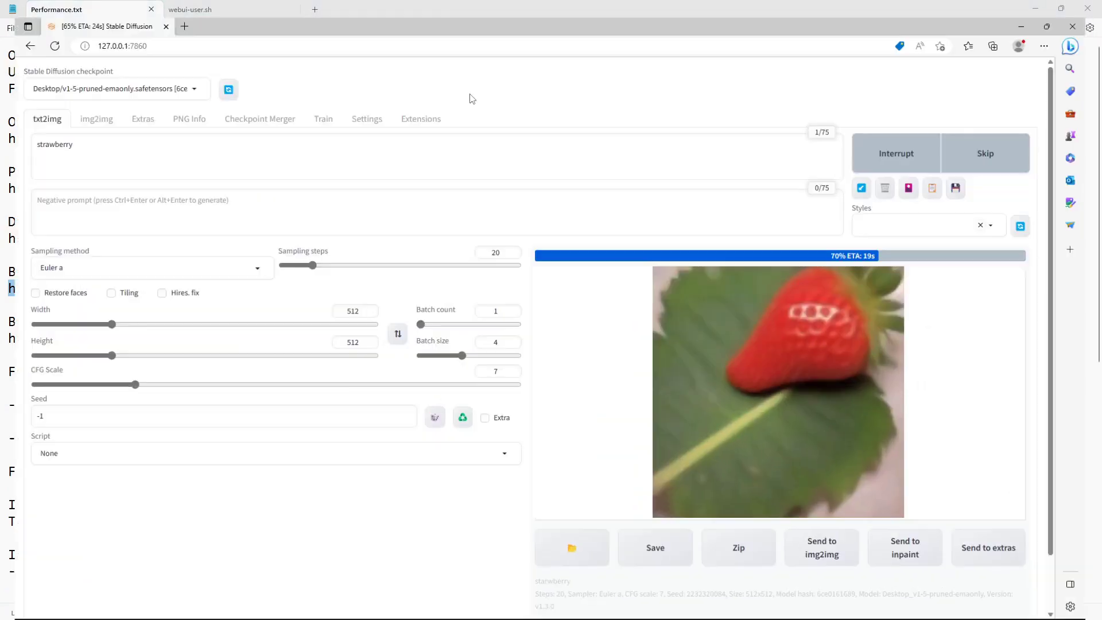
left_click(312, 9)
type("https://vladmandic.github.io/sd-extension-system-info/pages/benchmark.html")
key("Return")
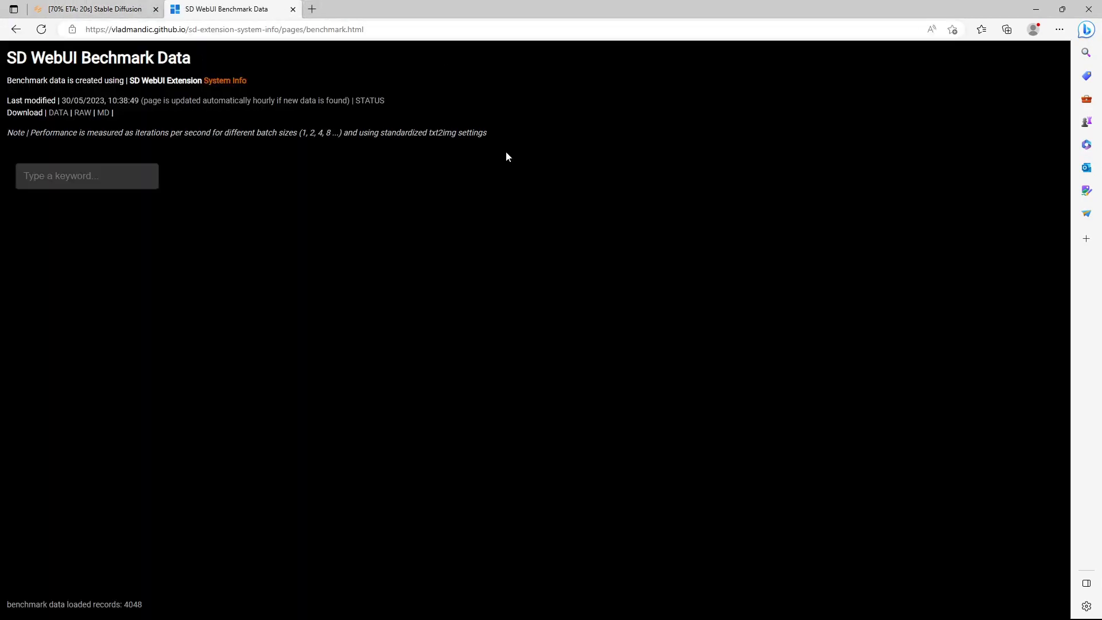
type("1060")
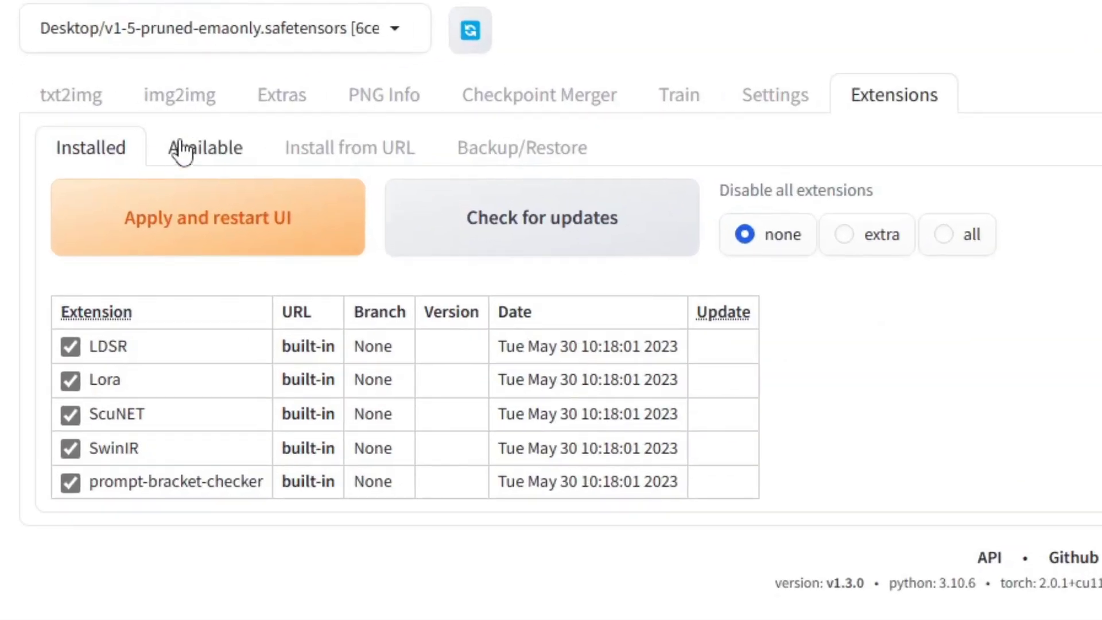
Step: Load the Available extensions list, search 'system', install System Info, then apply and restart UI
left_click(205, 147)
left_click(791, 228)
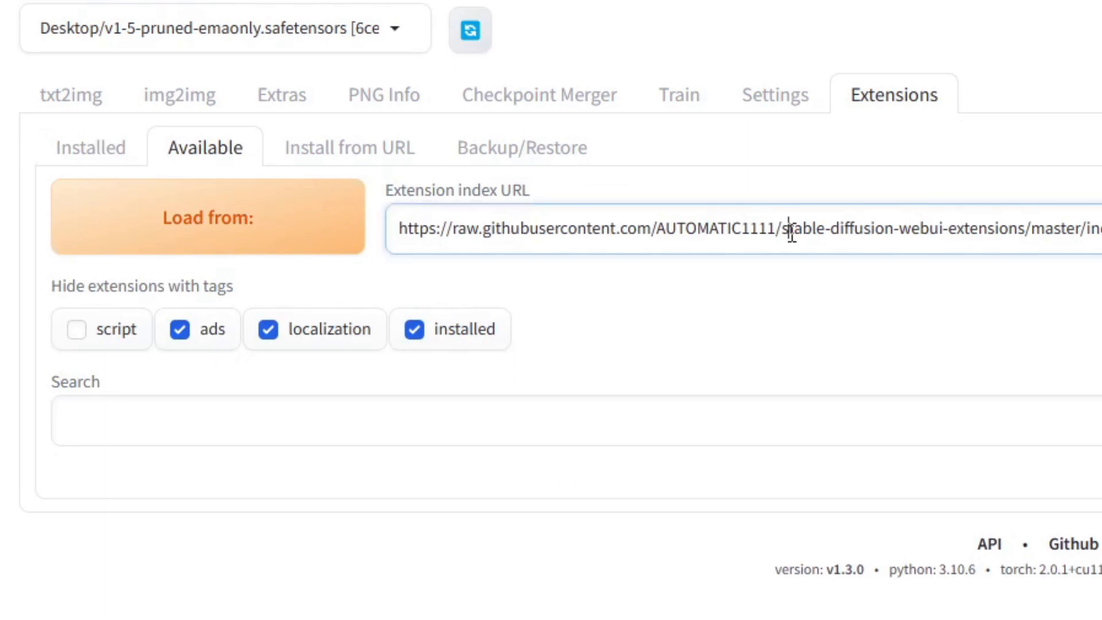
left_click(290, 241)
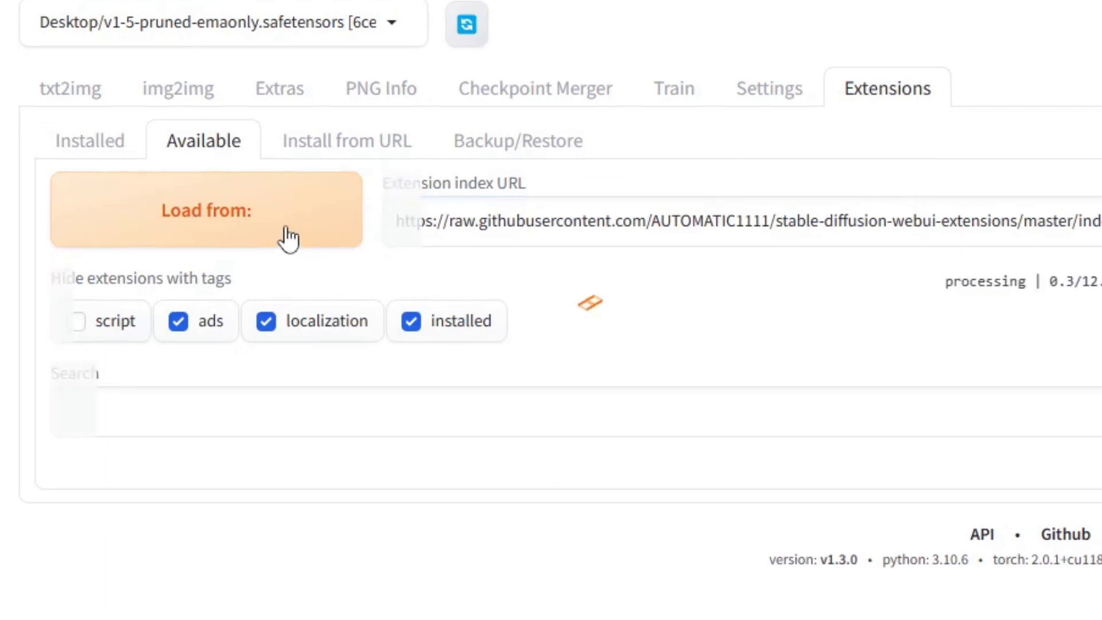
left_click(457, 253)
type("system")
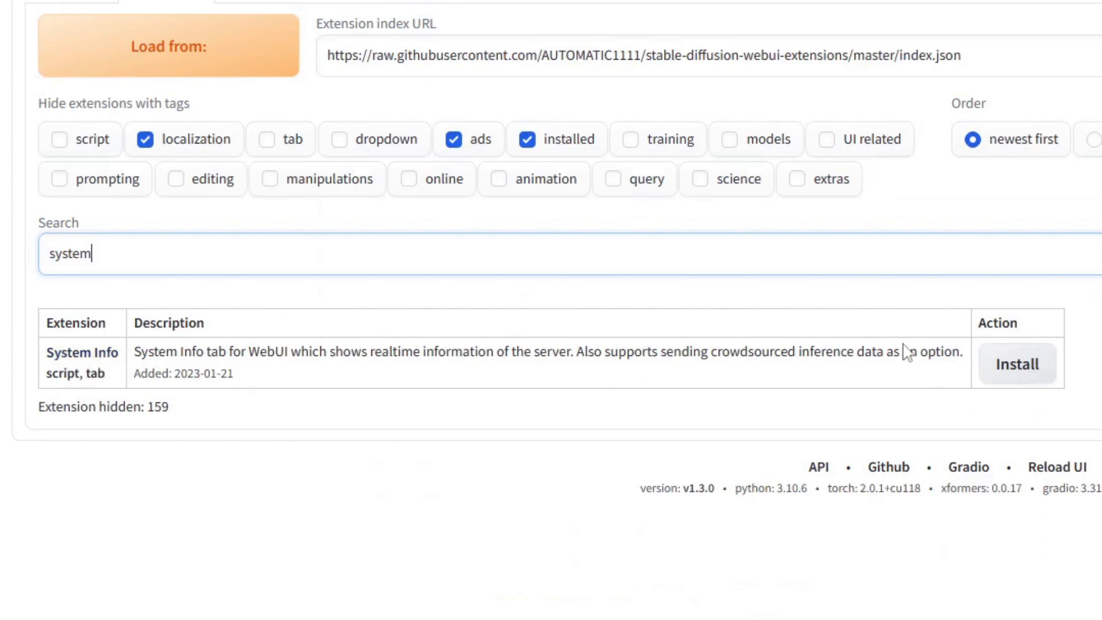
left_click(1018, 364)
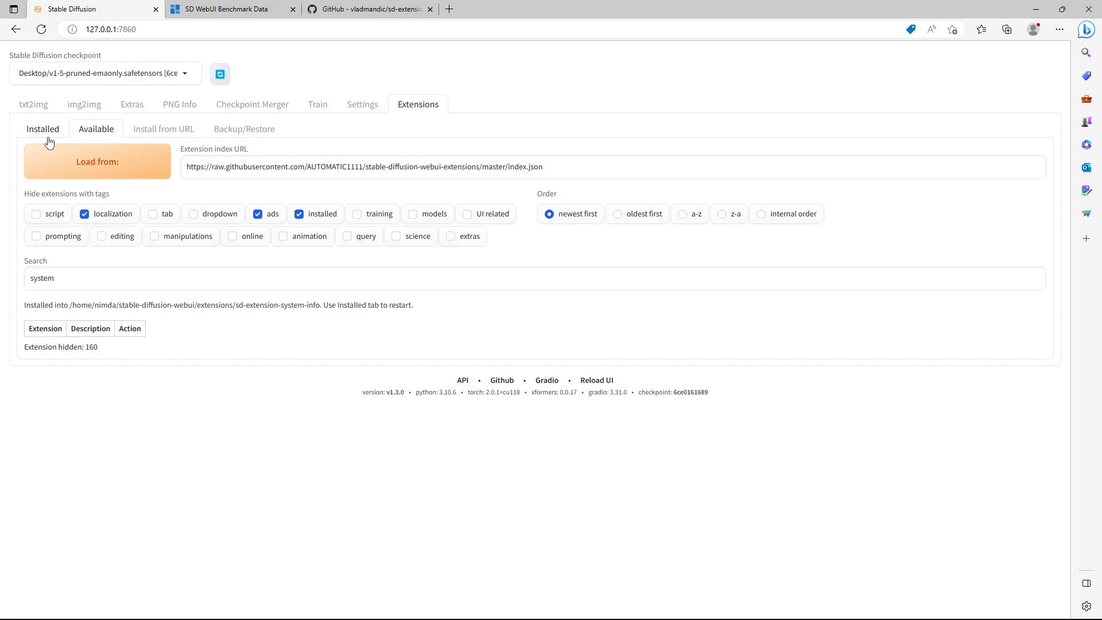
left_click(43, 129)
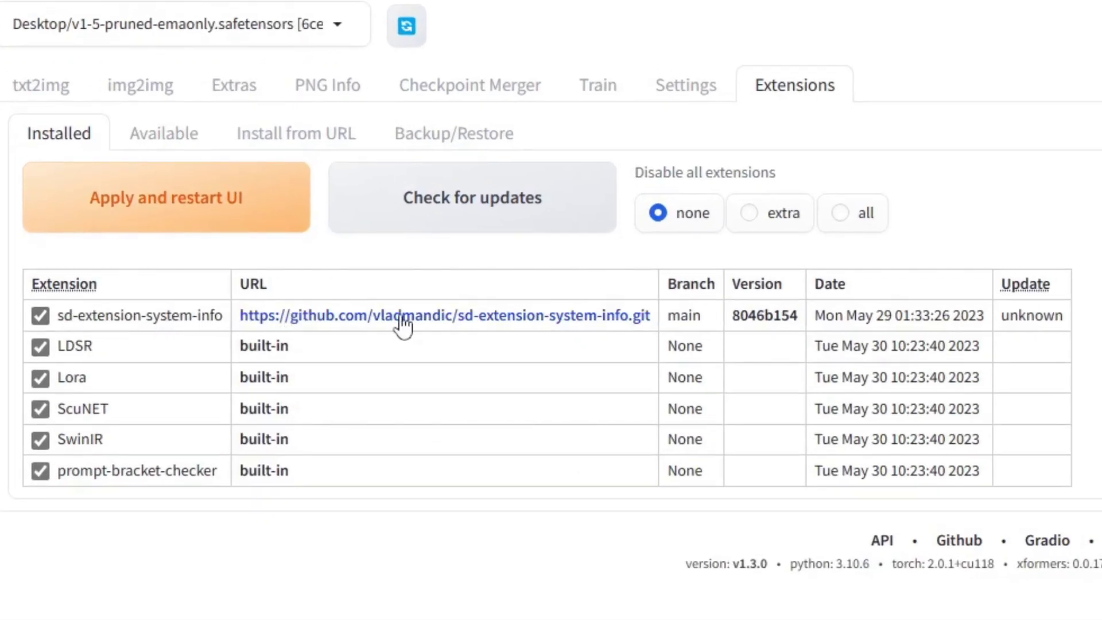
left_click(246, 207)
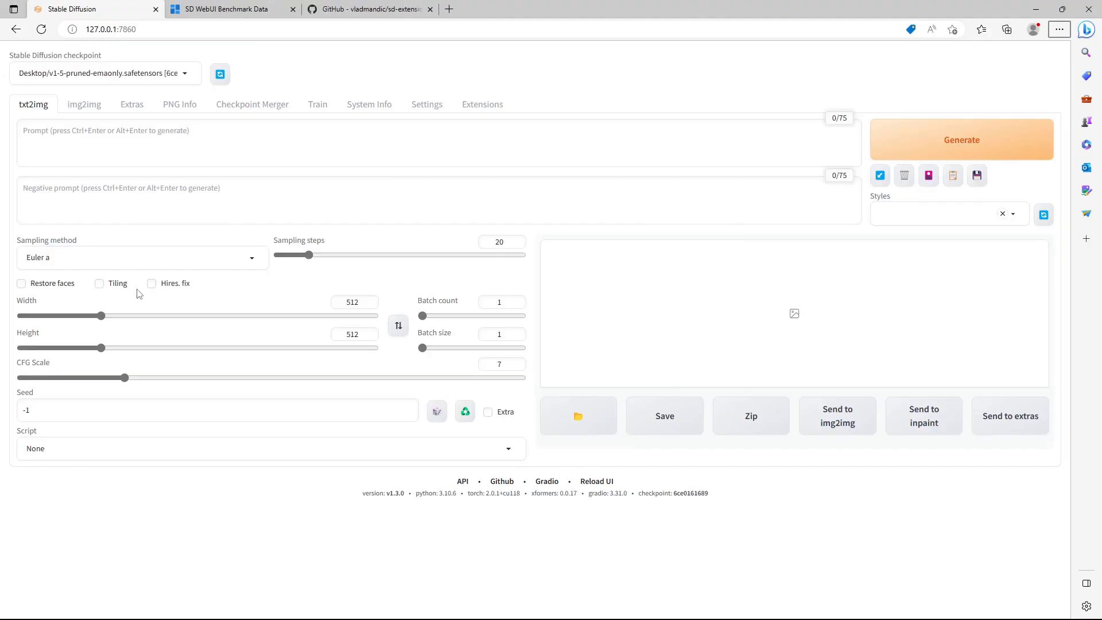
Step: Open the System Info page with server, GPU, library and benchmark details
left_click(369, 105)
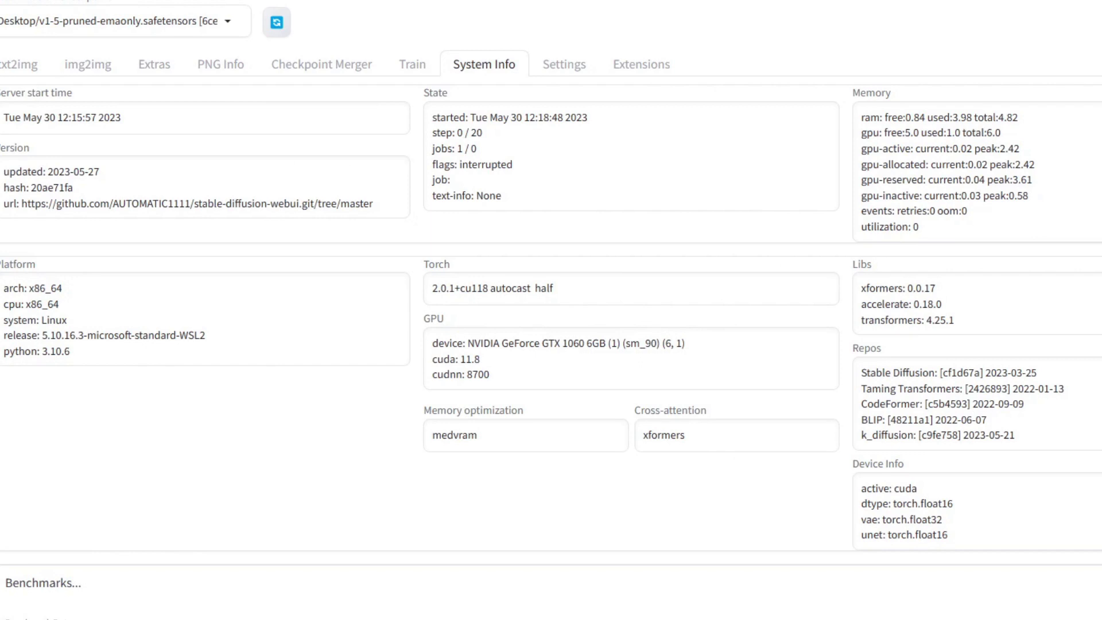
scroll(516, 400, "down", 2)
scroll(516, 395, "down", 2)
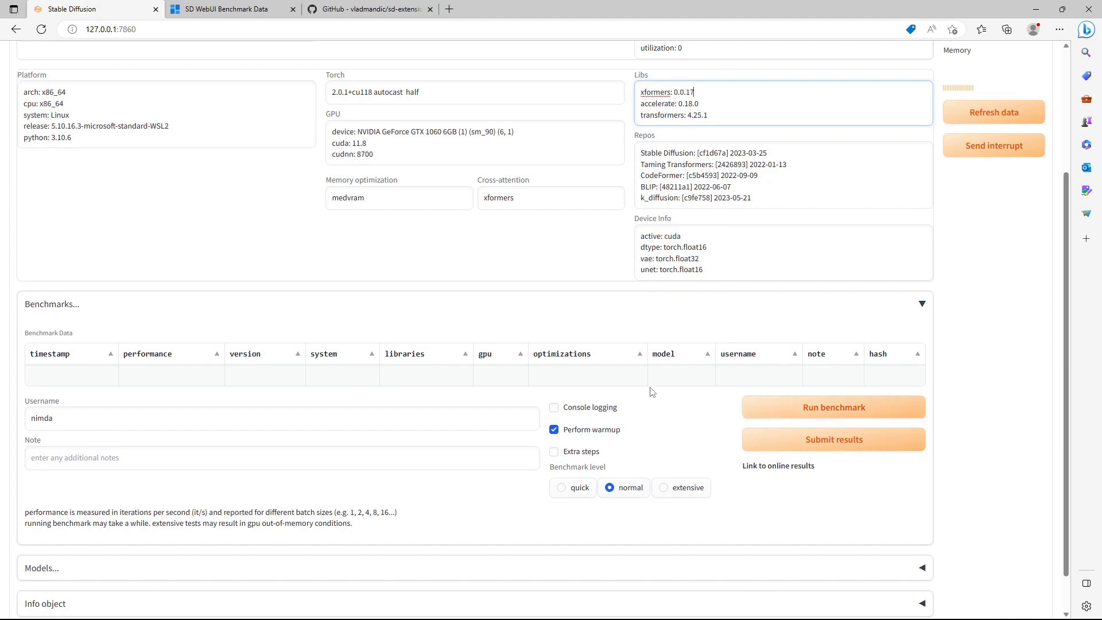
scroll(729, 421, "down", 1)
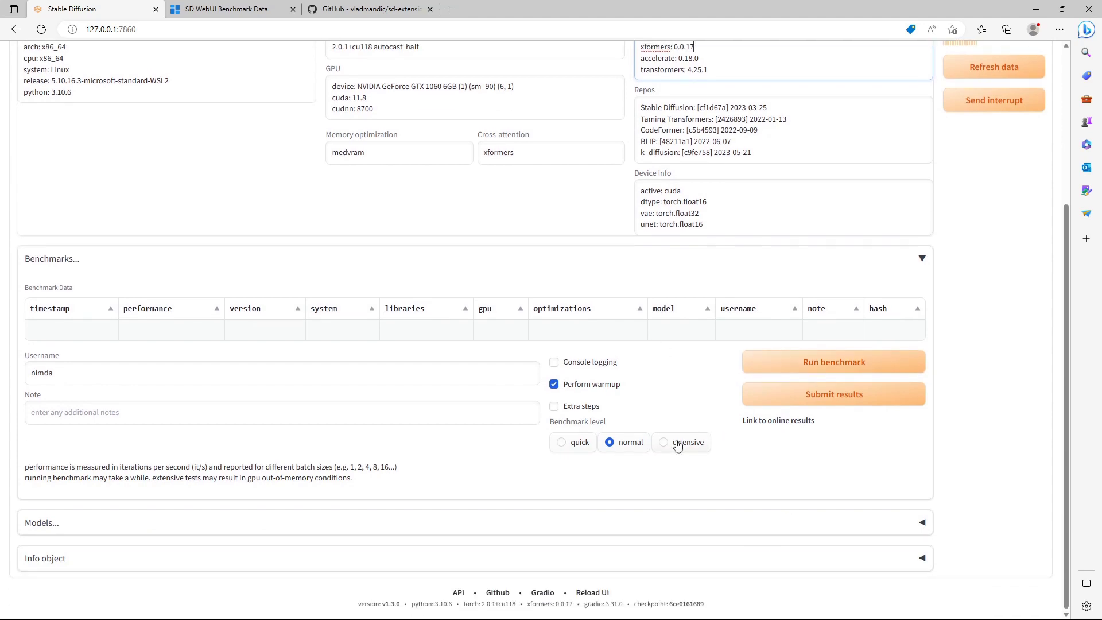
Step: Choose the 'extensive' benchmark level and launch the benchmark run
left_click(664, 446)
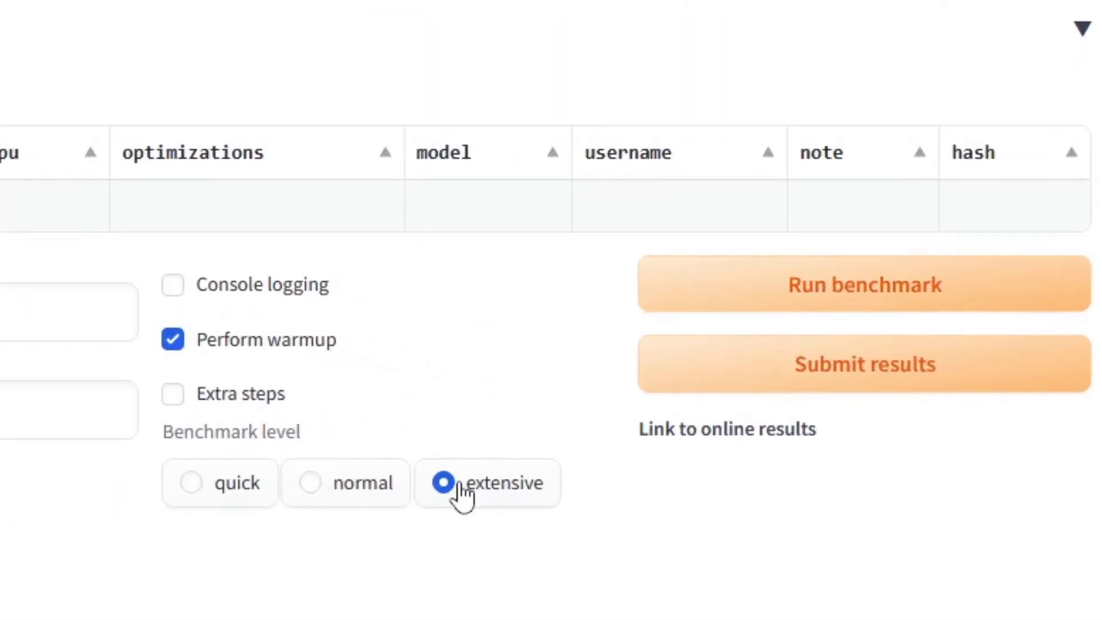
left_click(741, 292)
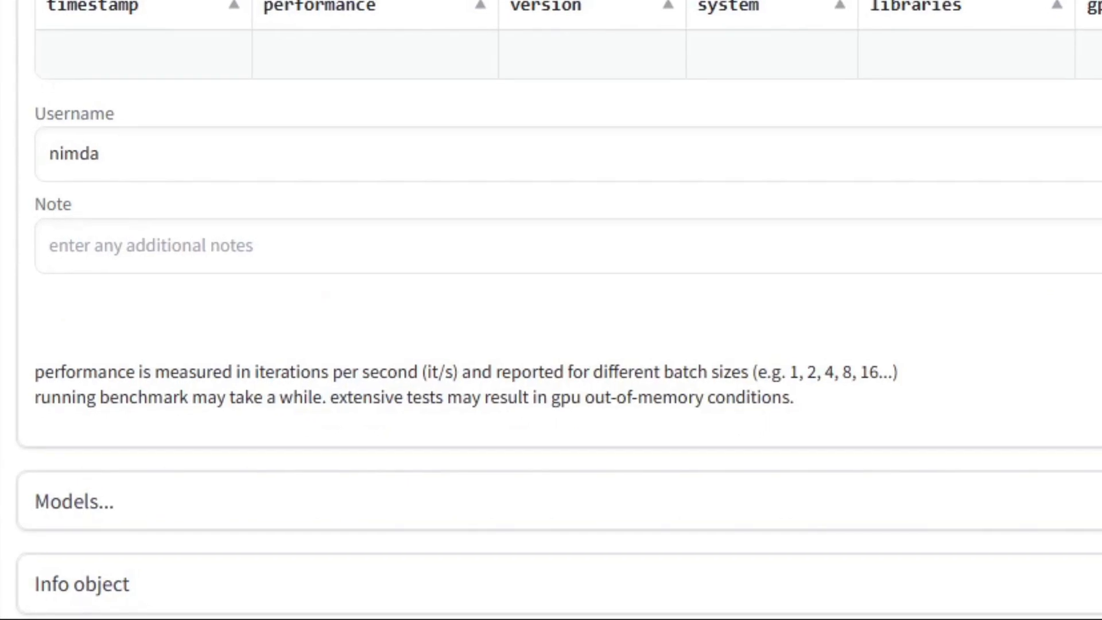
scroll(551, 311, "down", 2)
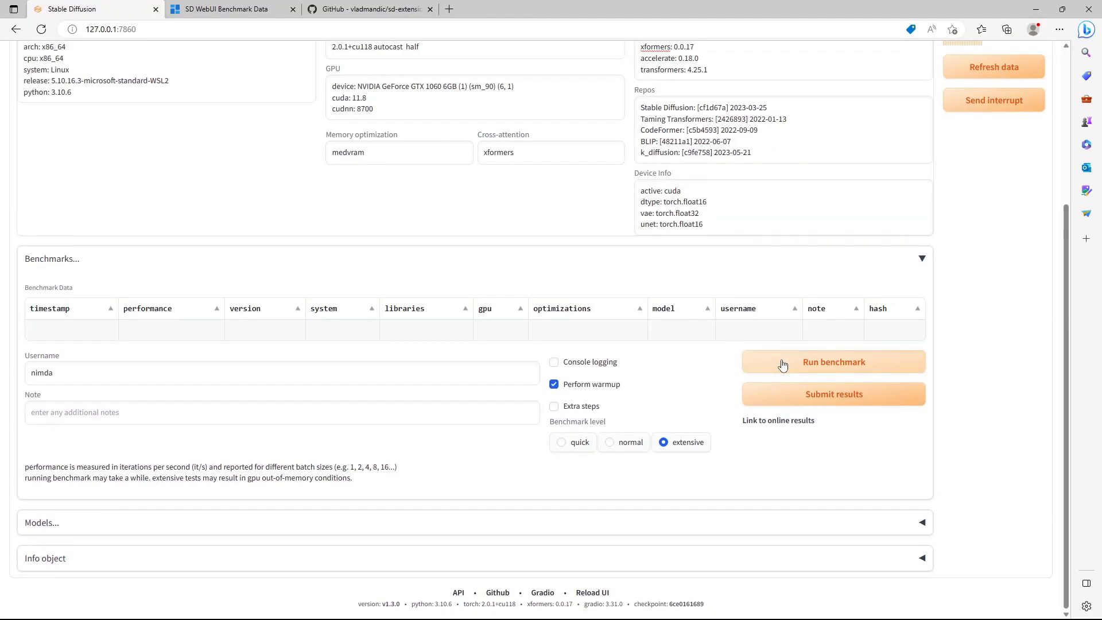
left_click(782, 366)
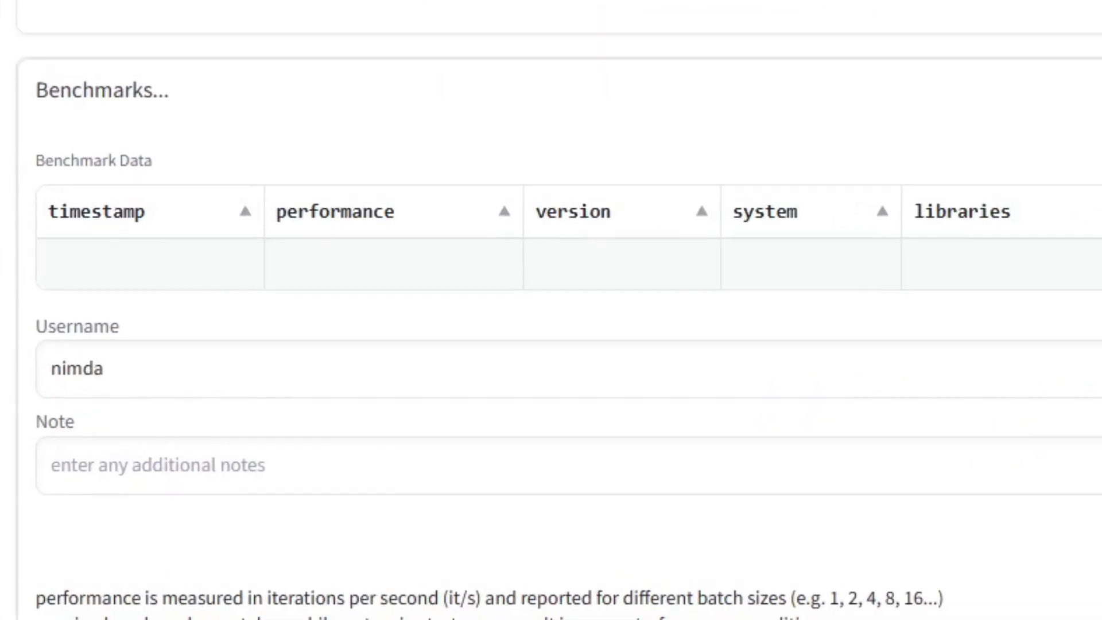
scroll(552, 311, "down", 2)
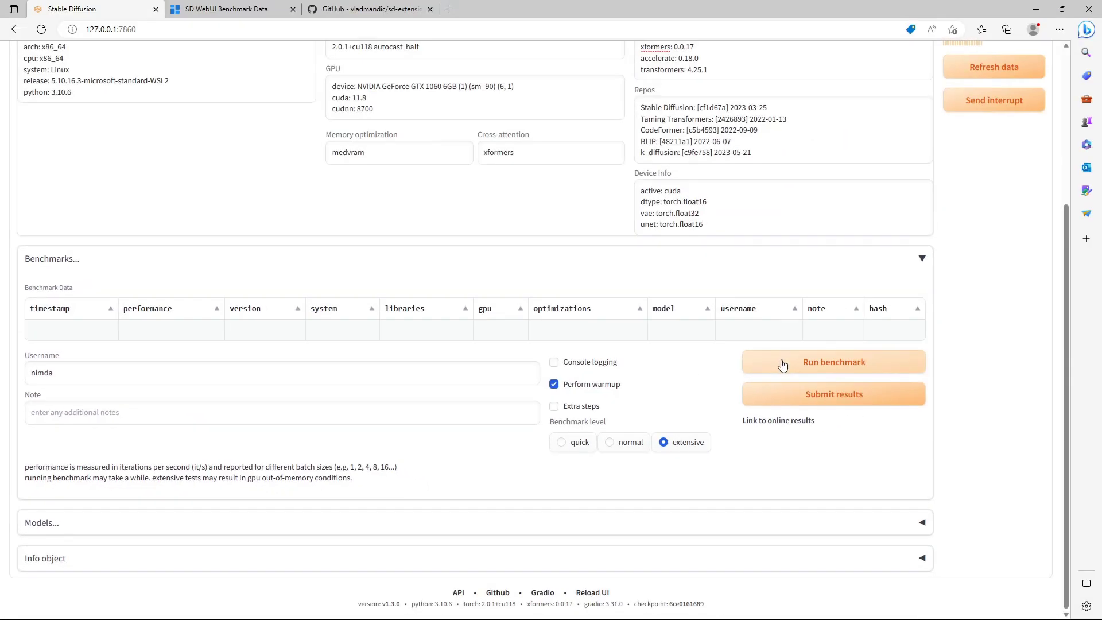
Step: Watch the extensive benchmark finish in the console, then minimize it to return to the browser
left_click(782, 365)
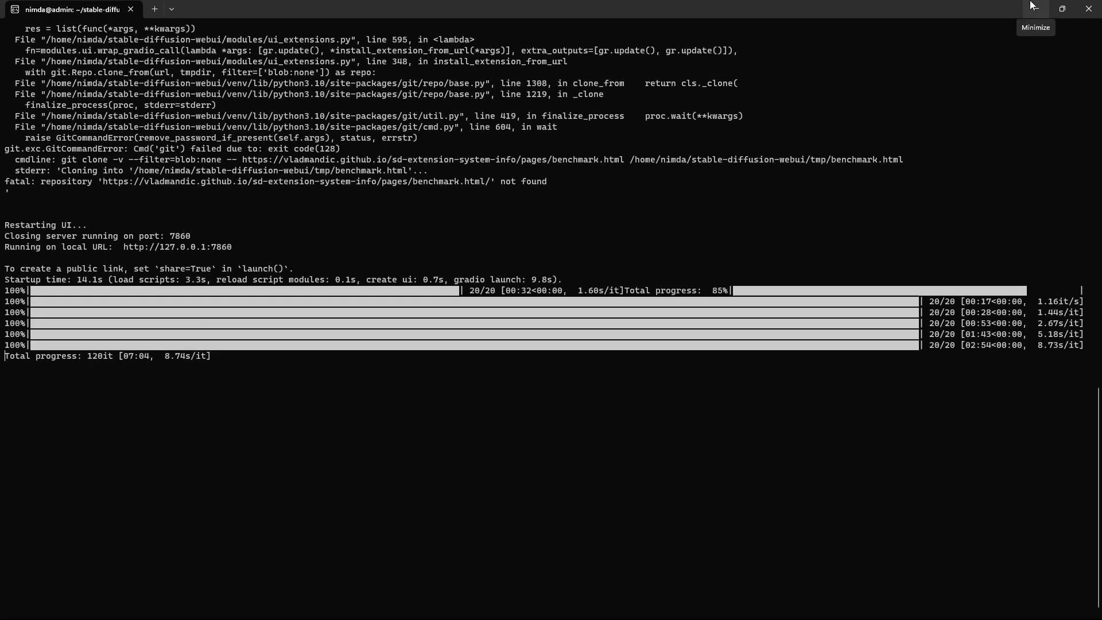
left_click(1032, 6)
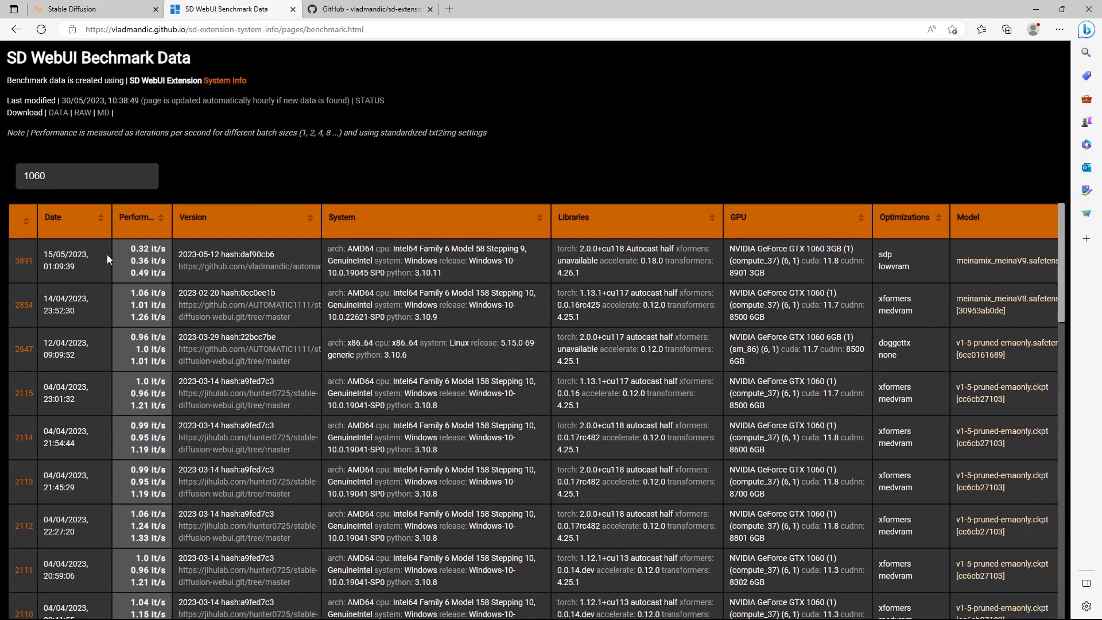
left_click(82, 9)
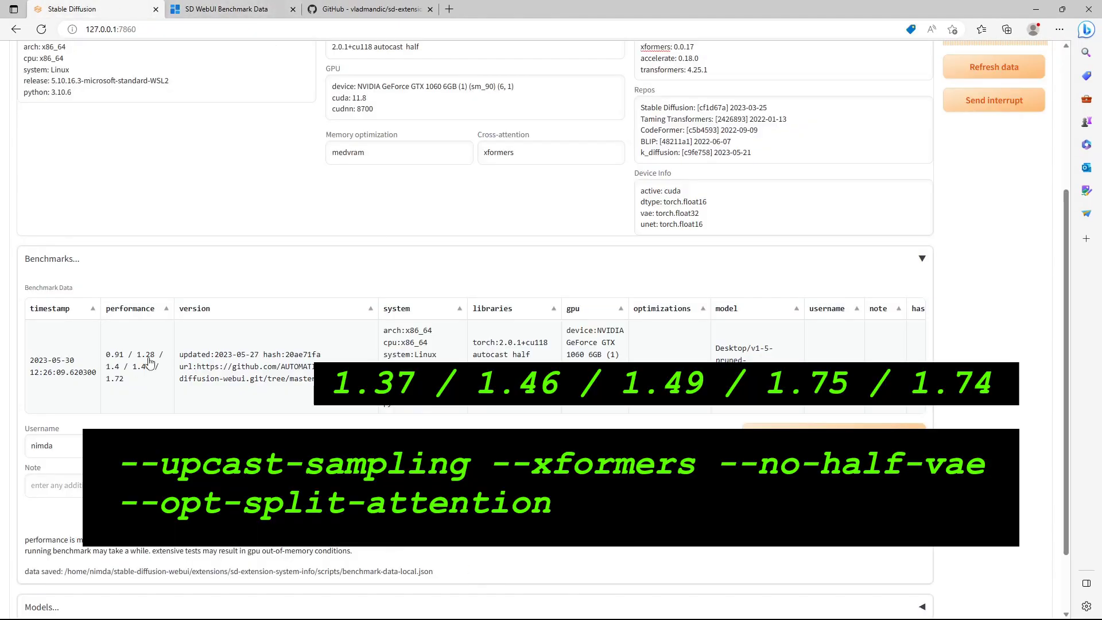
left_click(227, 9)
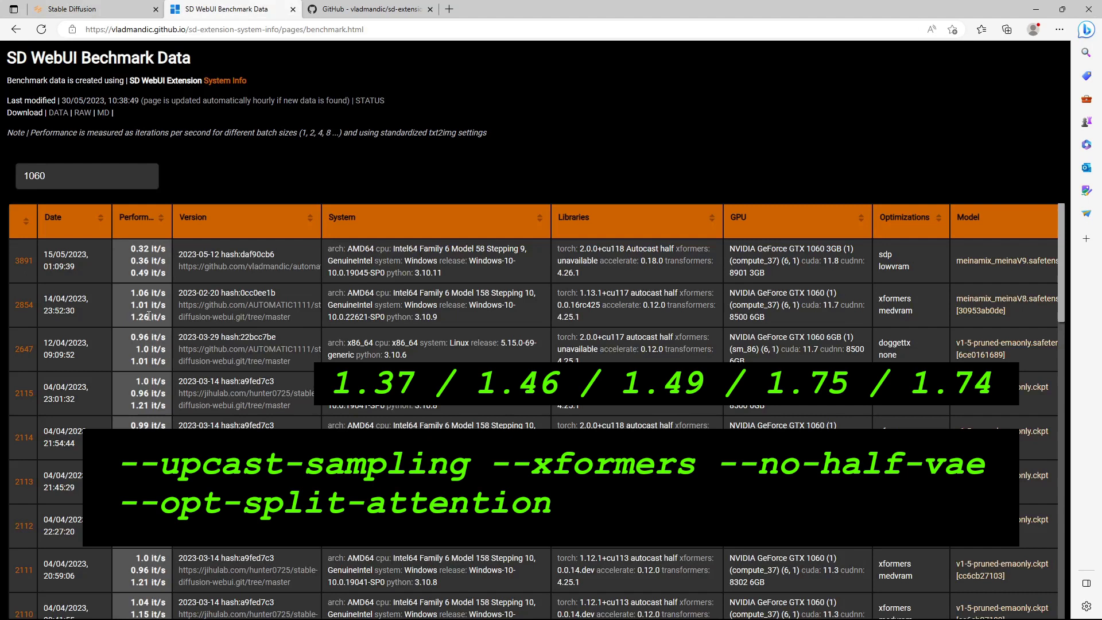